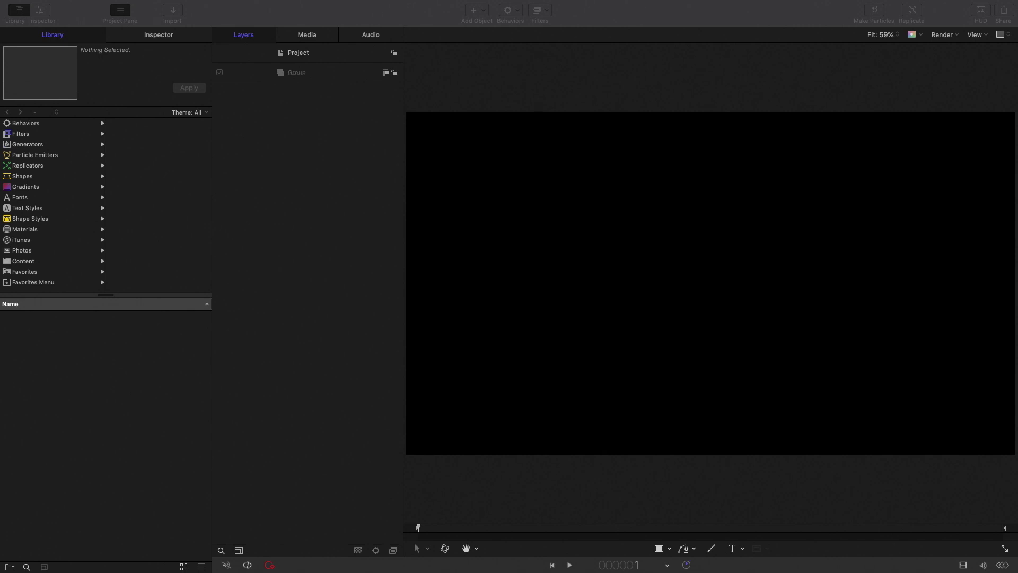
- Add the mO2 generator from the motionVFX generators in the Library
left_click(275, 245)
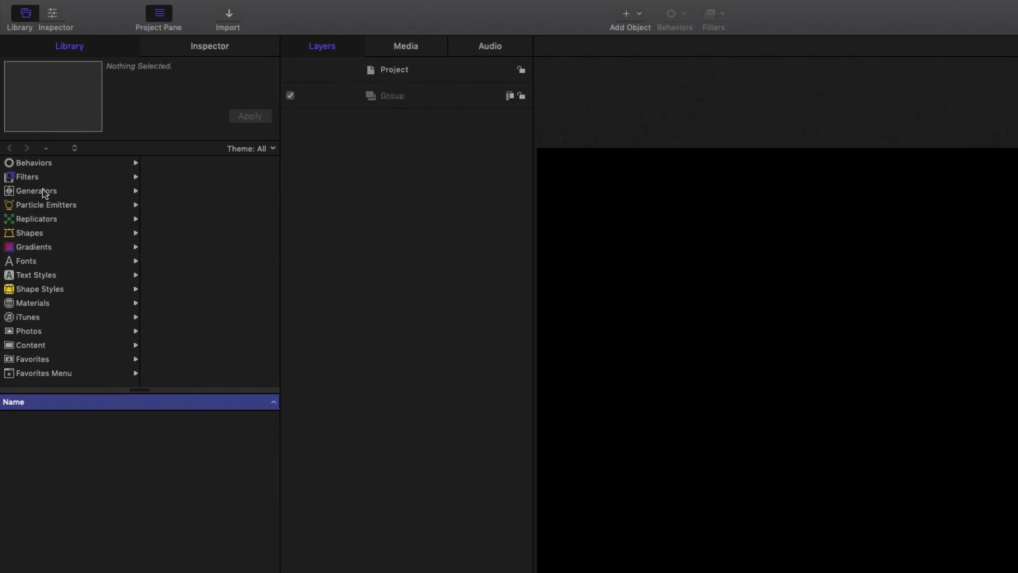
left_click(44, 192)
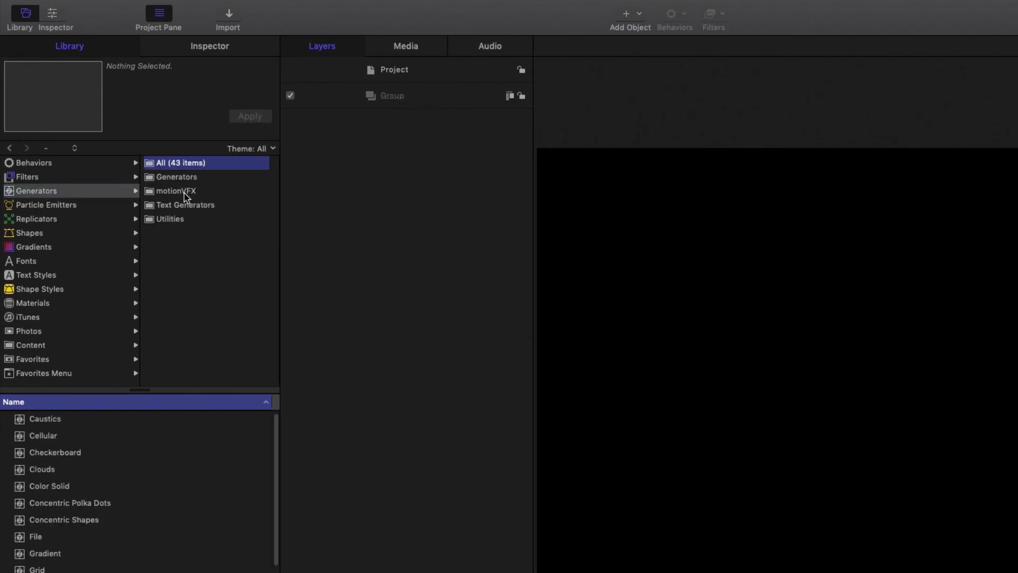
left_click(185, 195)
left_click(45, 537)
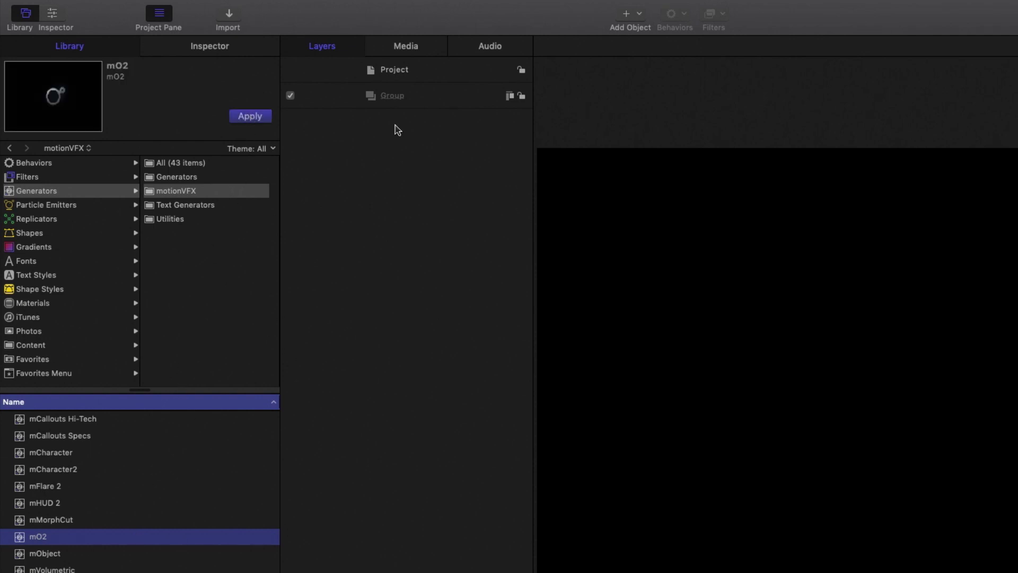
- Rename the group to Pirates and show mO2's settings in the Generator Inspector
left_click(428, 104)
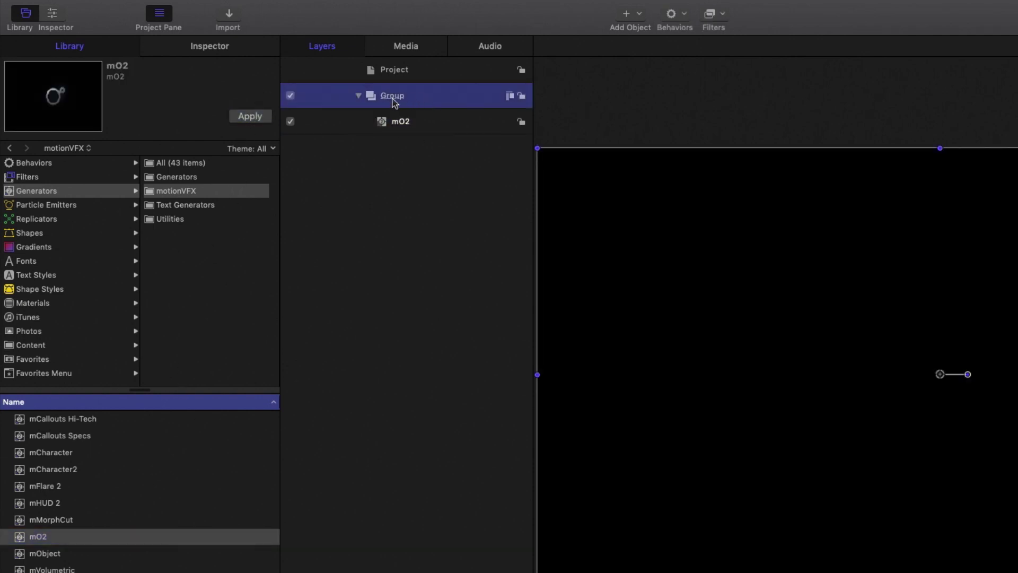
double_click(396, 98)
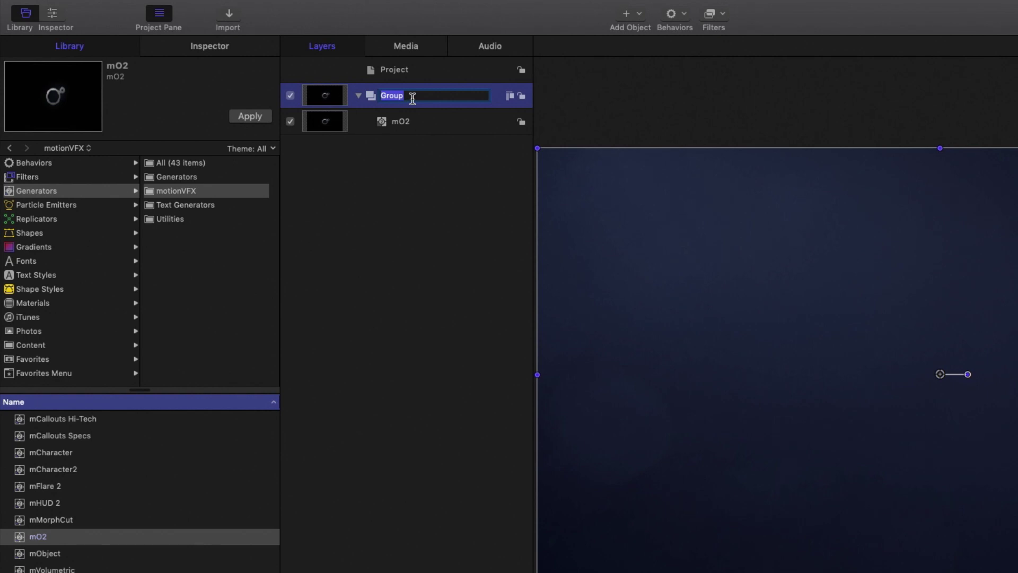
type("Pirates")
key("Return")
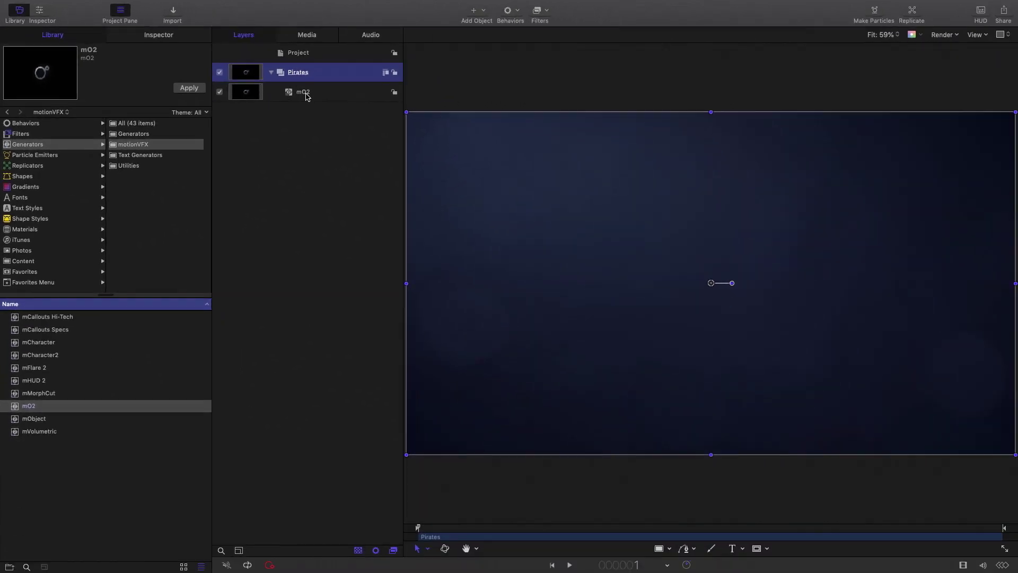
left_click(405, 128)
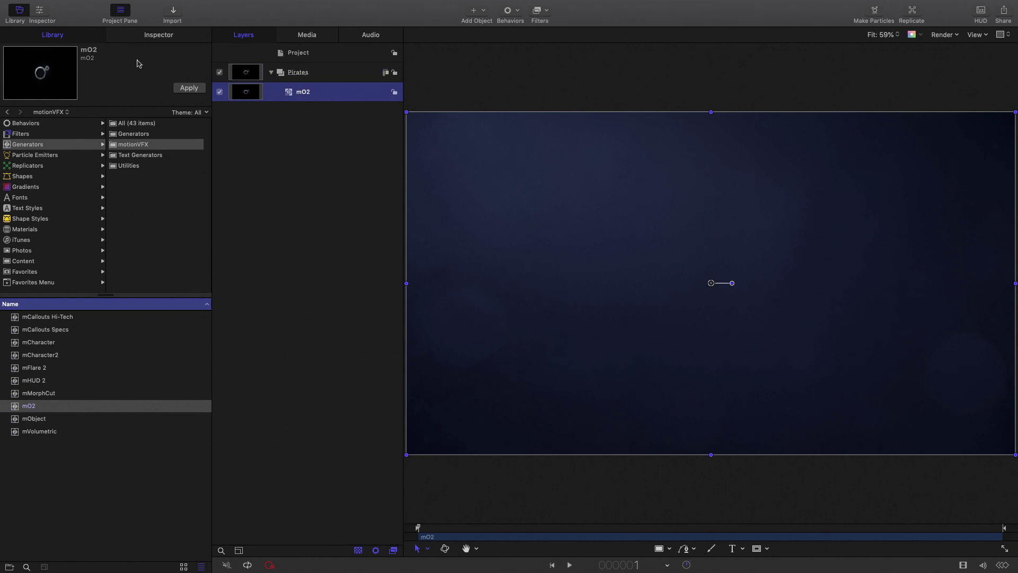
left_click(159, 35)
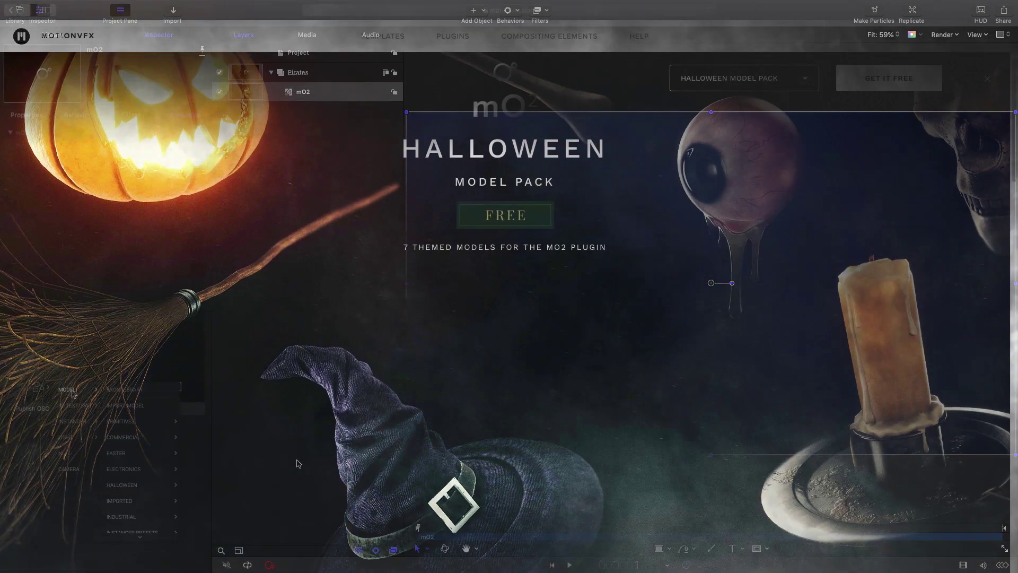
- Review the Halloween Model Pack's included models, then add the Skull model to mO2
scroll(297, 464, "down", 10)
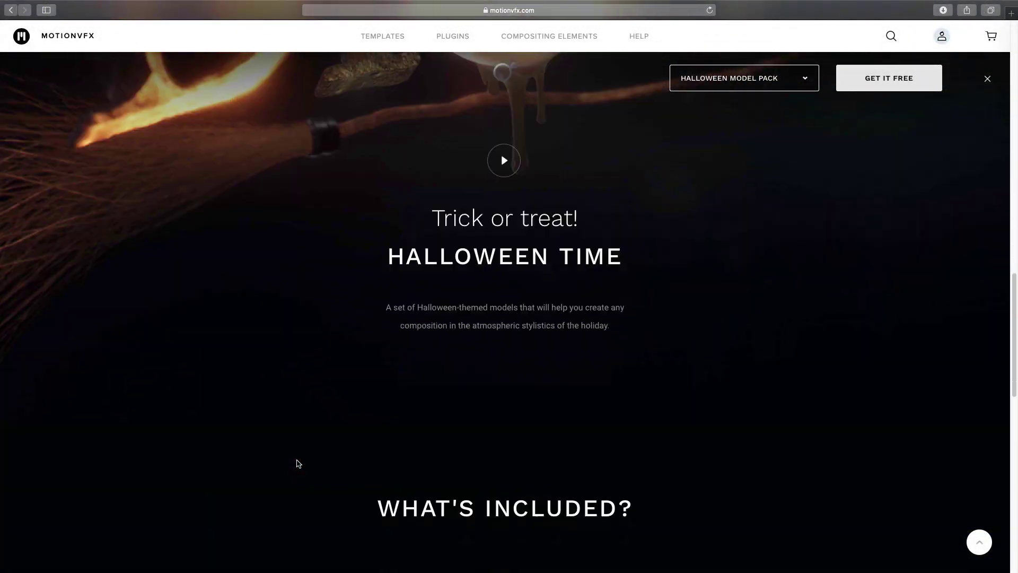
scroll(298, 464, "down", 8)
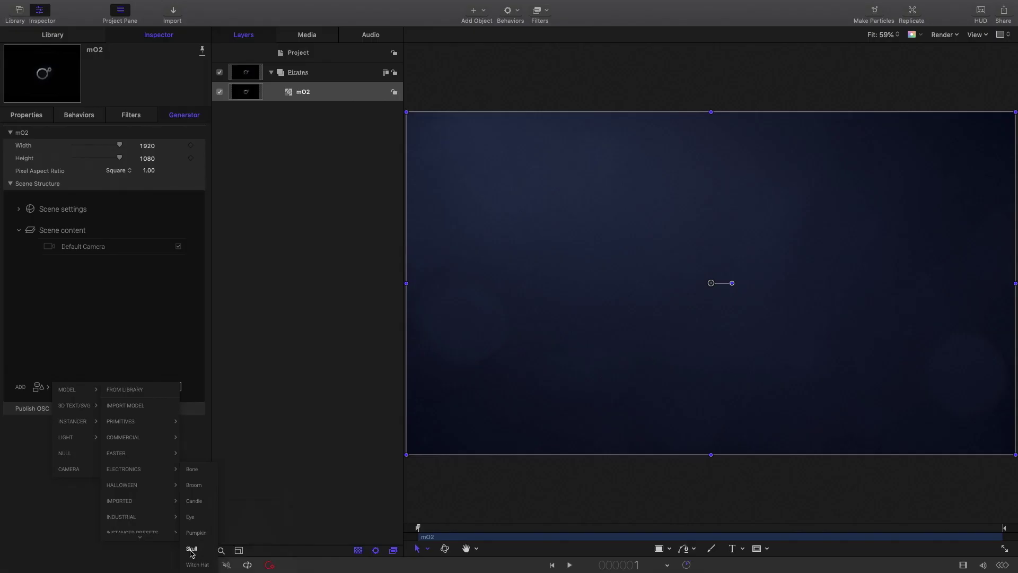
left_click(192, 553)
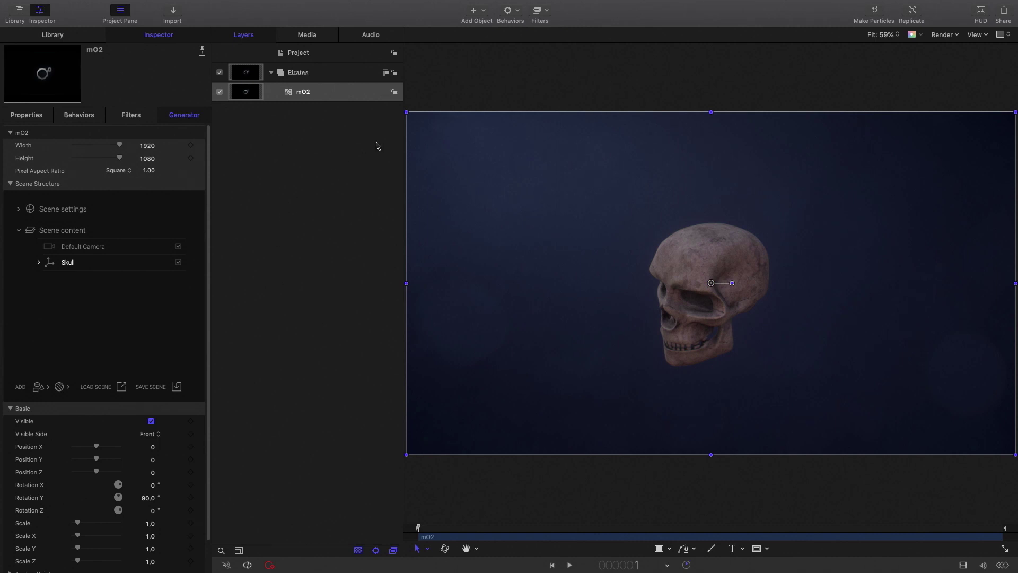
- With the 3D Transform tool, inspect the skull from a Perspective view, then return to Active Camera
left_click(366, 96)
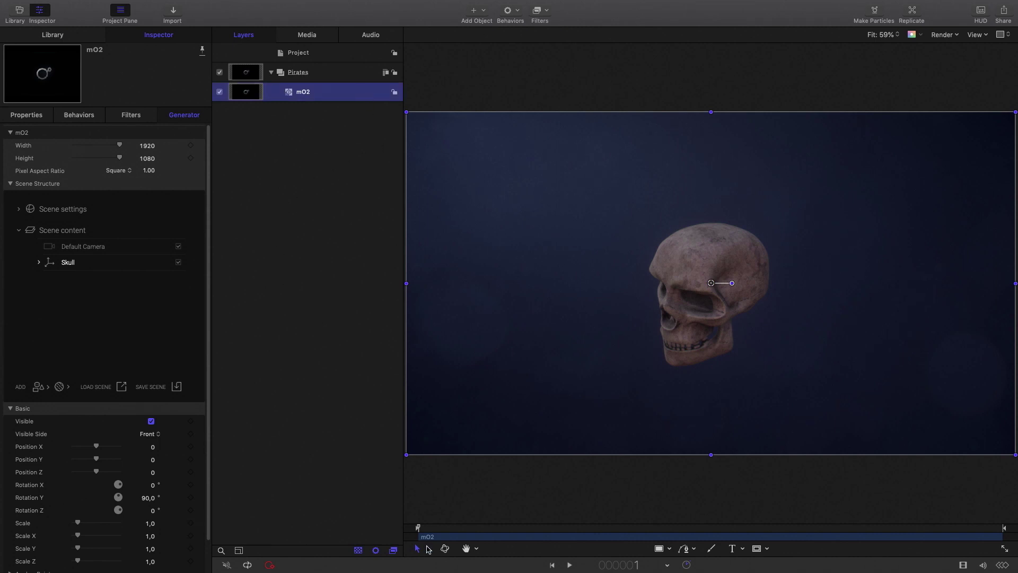
left_click(428, 549)
left_click(435, 532)
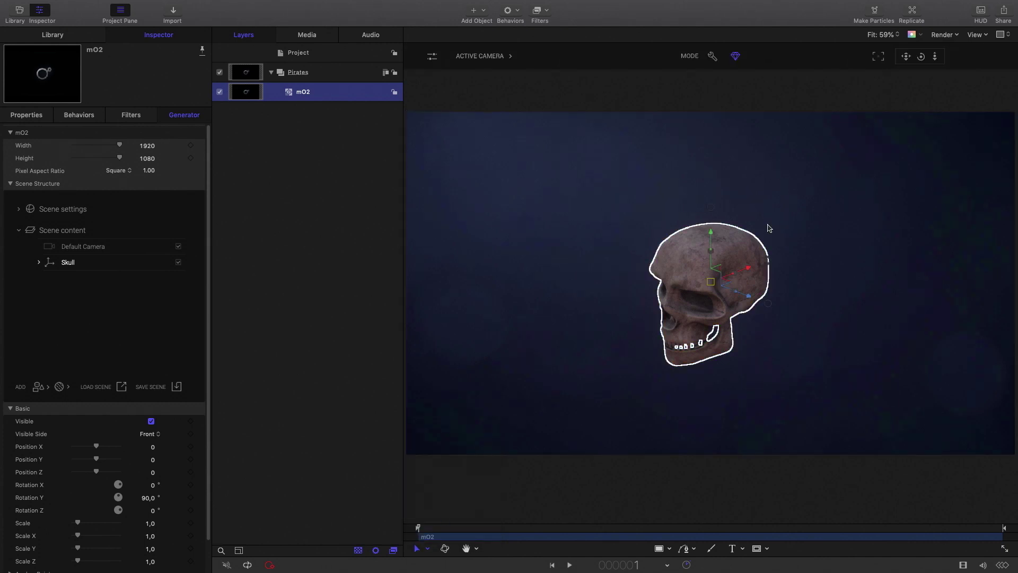
left_click(479, 57)
left_click(479, 96)
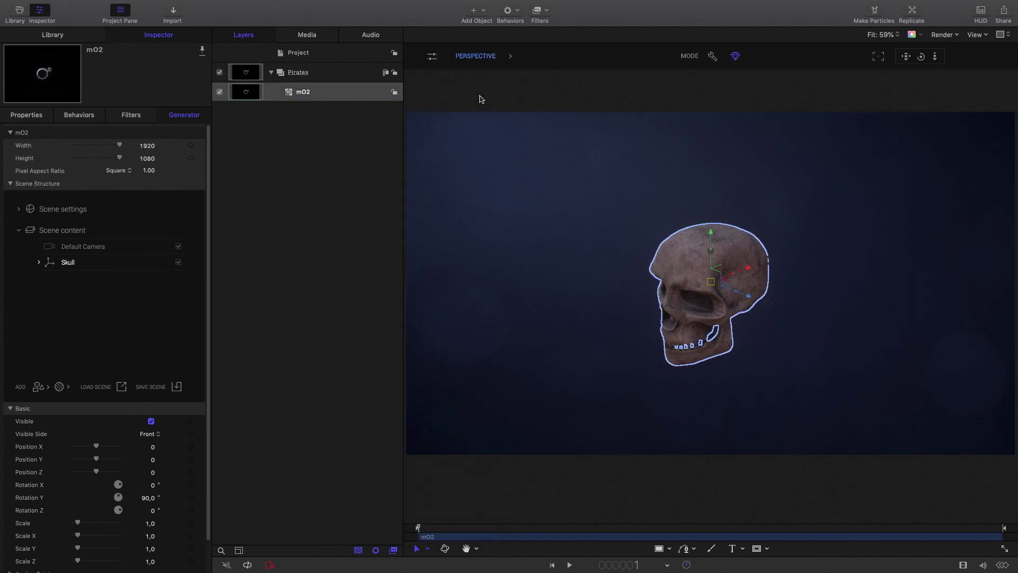
mouse_move(920, 56)
left_mouse_down()
mouse_move(883, 56)
mouse_move(937, 57)
mouse_move(920, 56)
left_mouse_up()
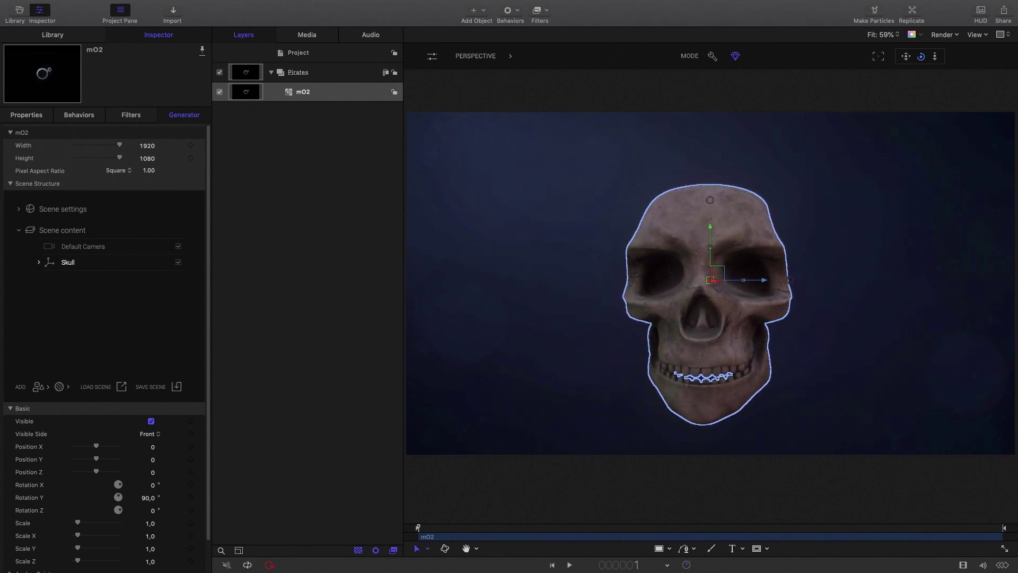
left_click(475, 55)
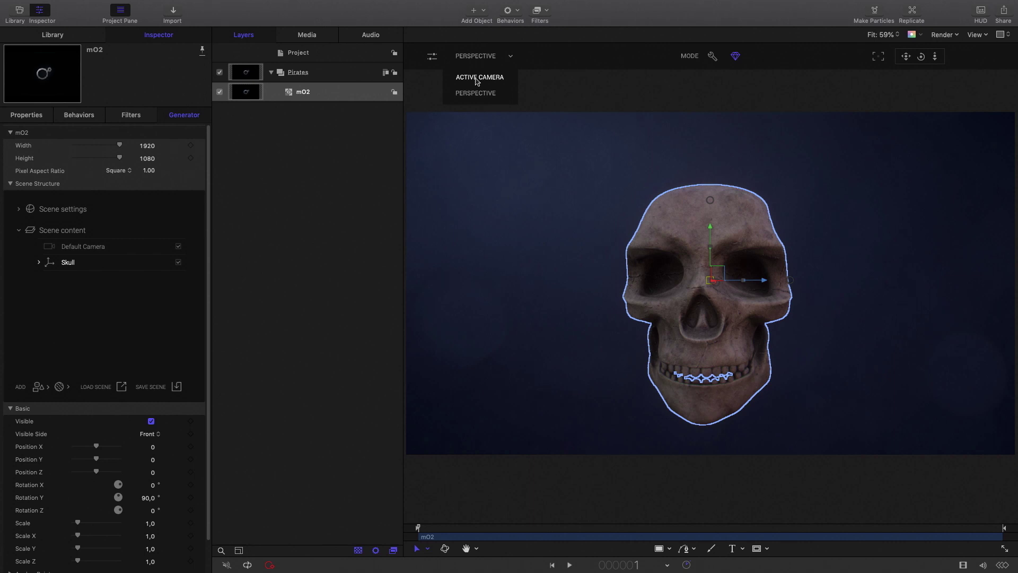
left_click(476, 79)
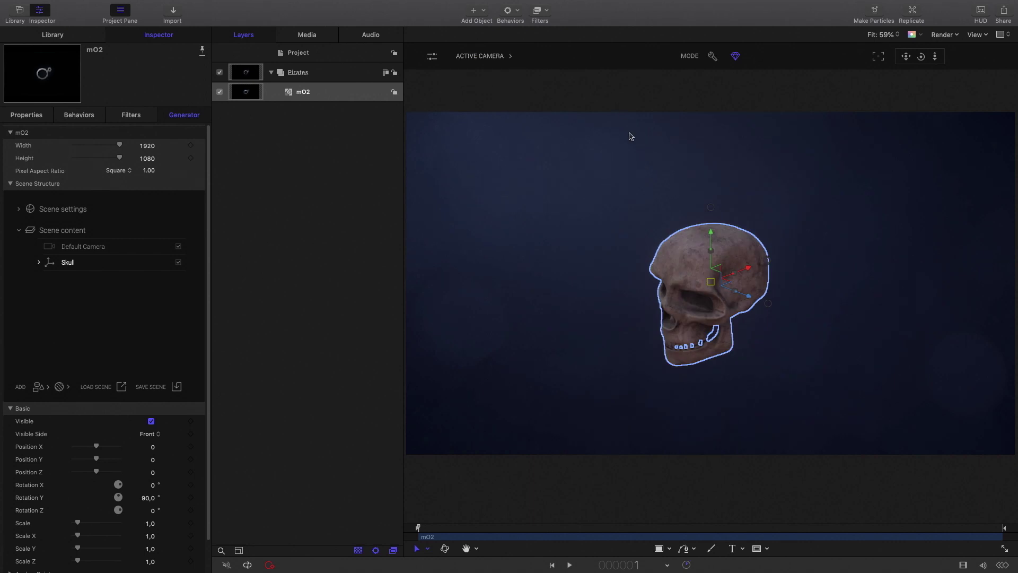
- Rotate the skull to face the camera, scale it to 1.36, and raise it slightly
left_click_drag(768, 303, 712, 287)
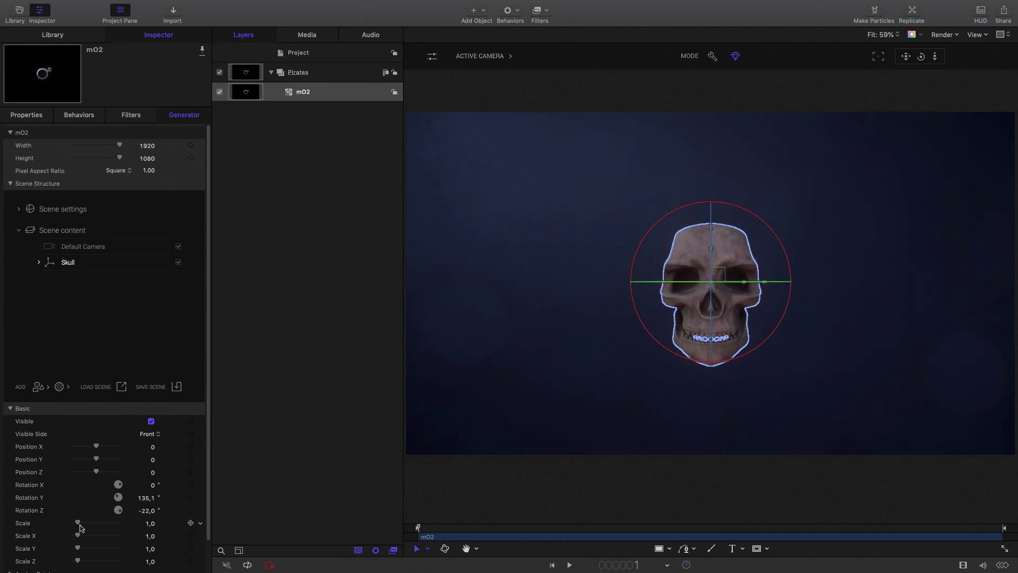
left_click_drag(79, 524, 80, 529)
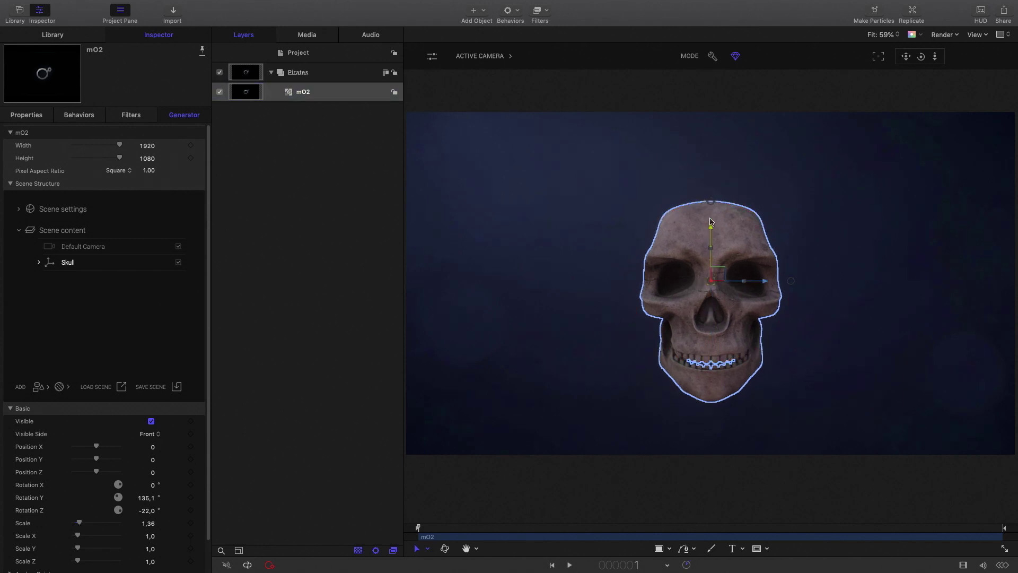
mouse_move(711, 230)
left_mouse_down()
mouse_move(711, 203)
mouse_move(713, 212)
left_mouse_up()
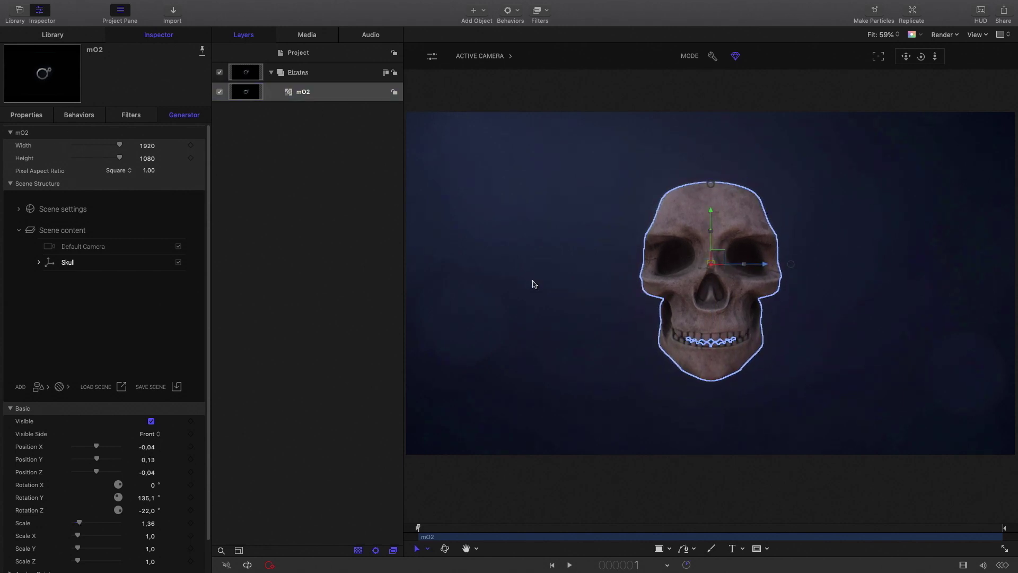
- Add the Halloween Bone model, scale it to about 3.48, and tilt it diagonally behind the skull
left_click(38, 386)
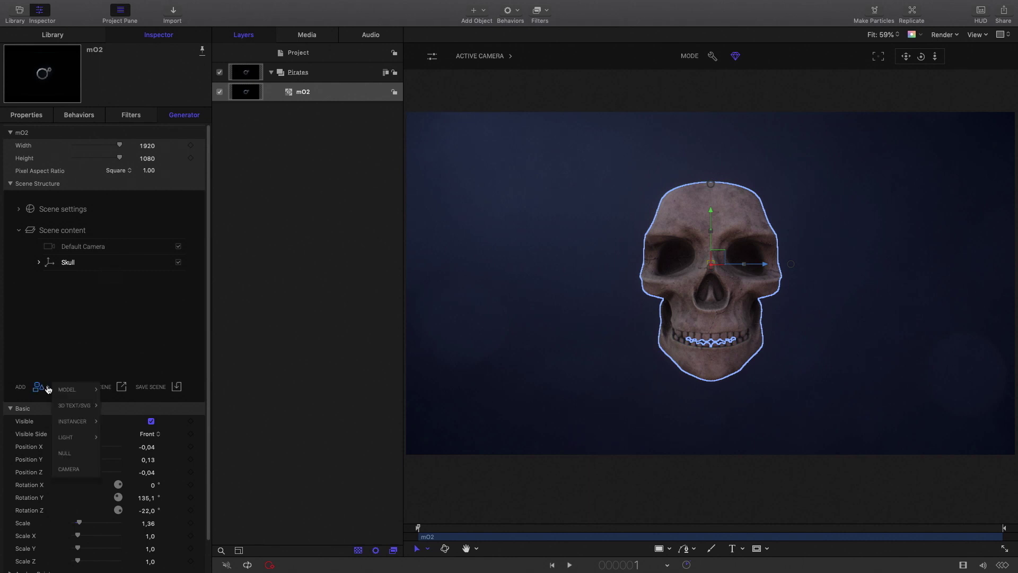
mouse_move(62, 392)
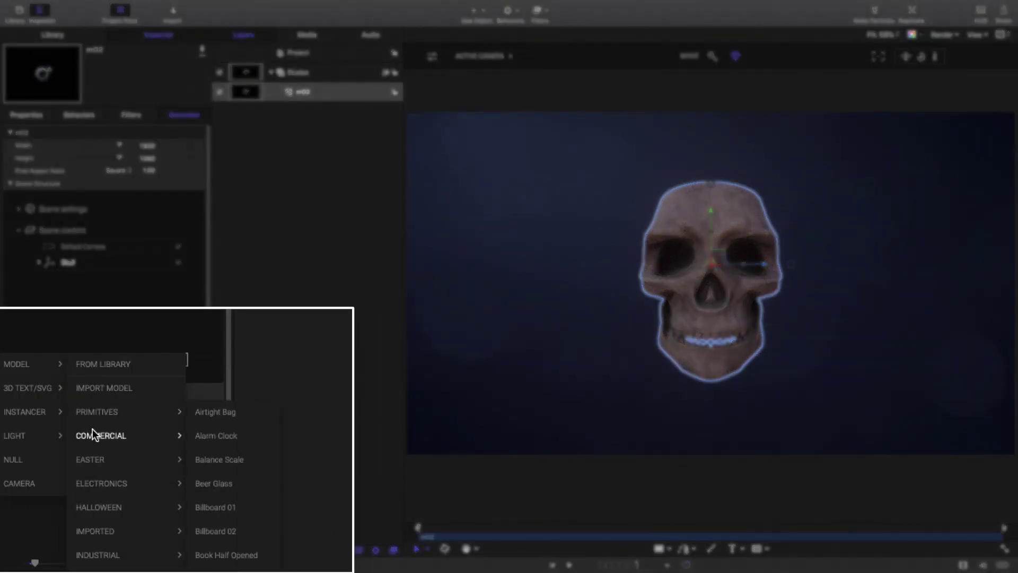
mouse_move(110, 509)
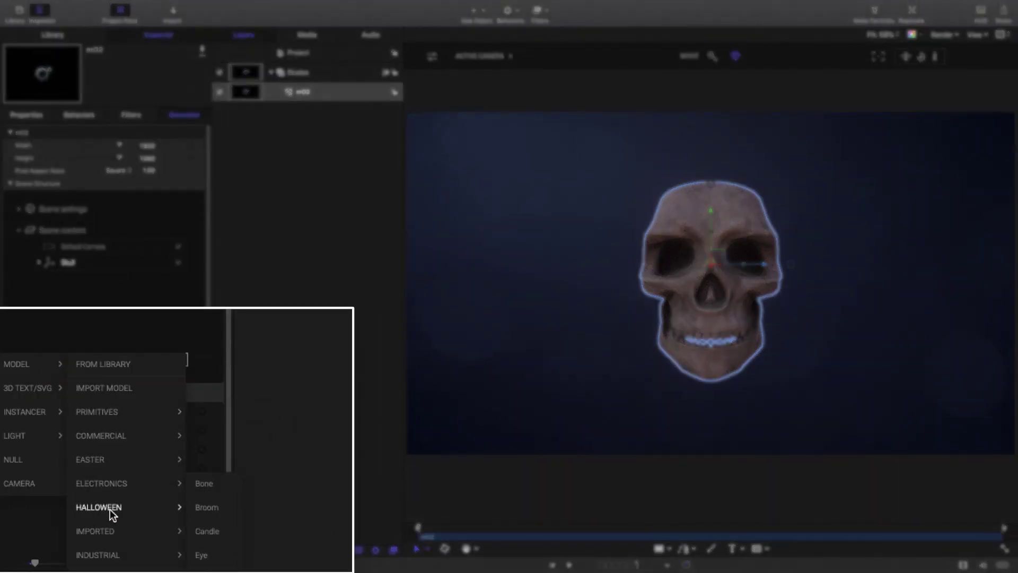
left_click(205, 488)
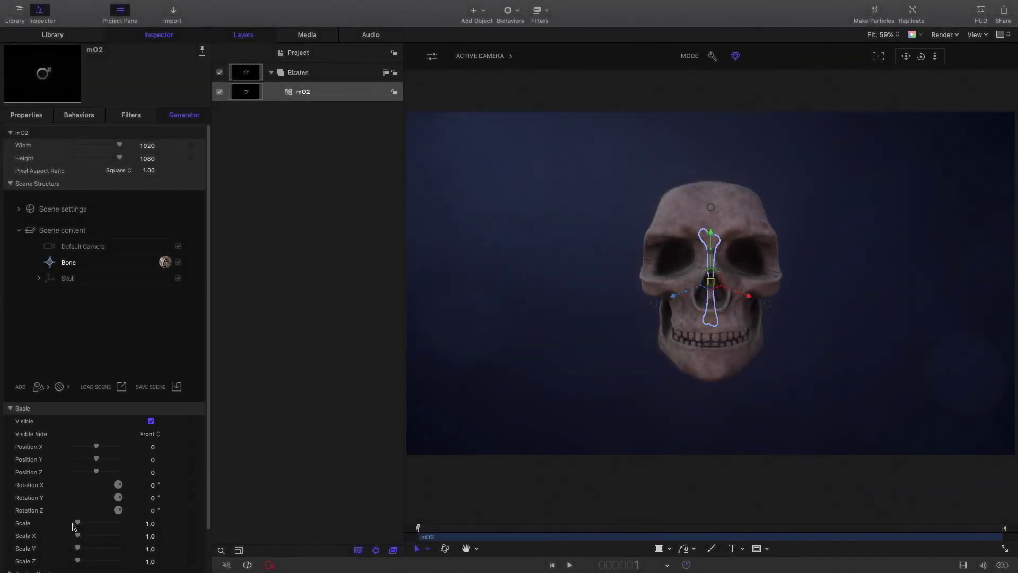
left_click_drag(78, 524, 86, 525)
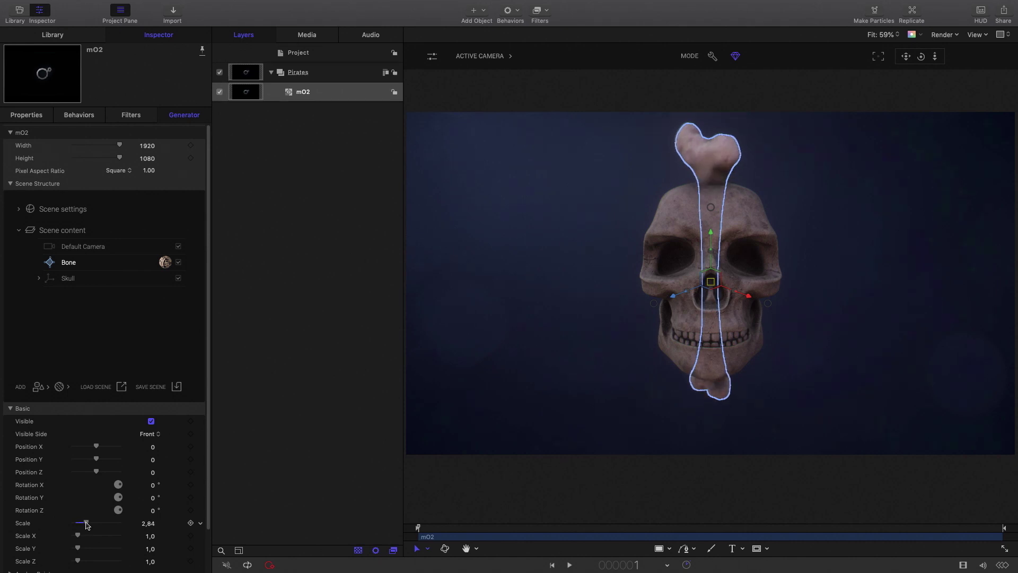
mouse_move(712, 211)
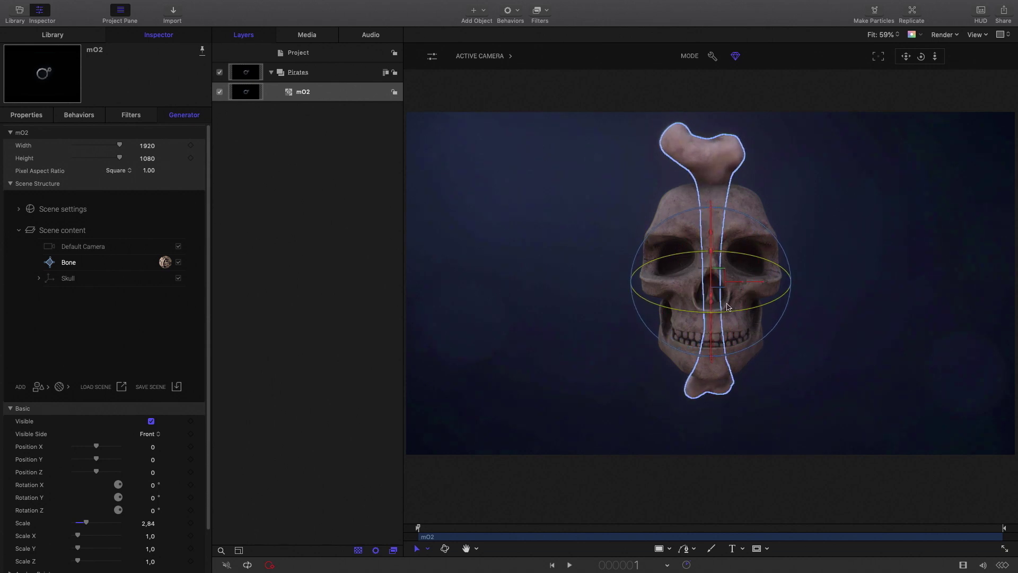
left_click_drag(671, 311, 609, 257)
left_click_drag(86, 522, 88, 523)
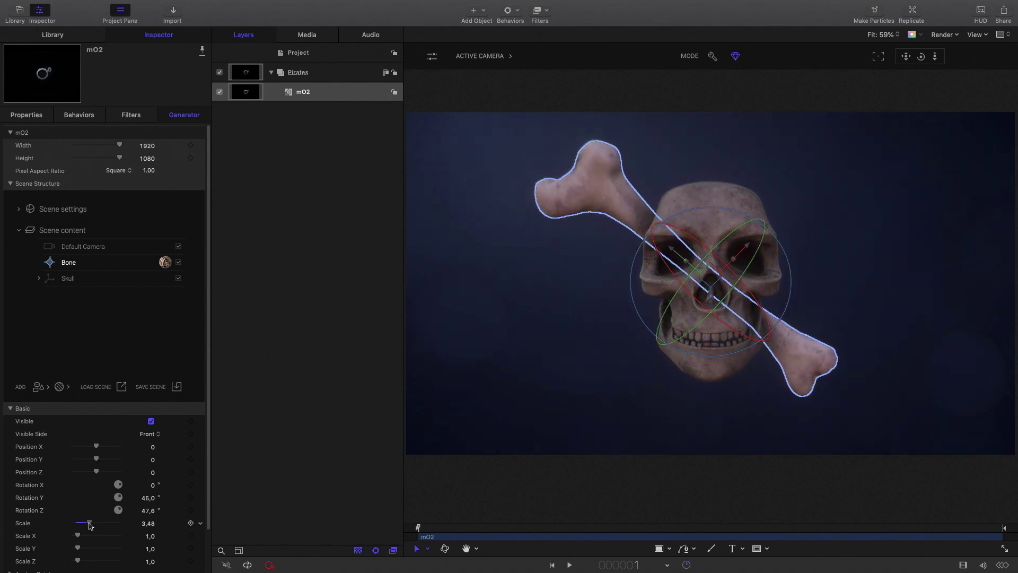
left_click(466, 380)
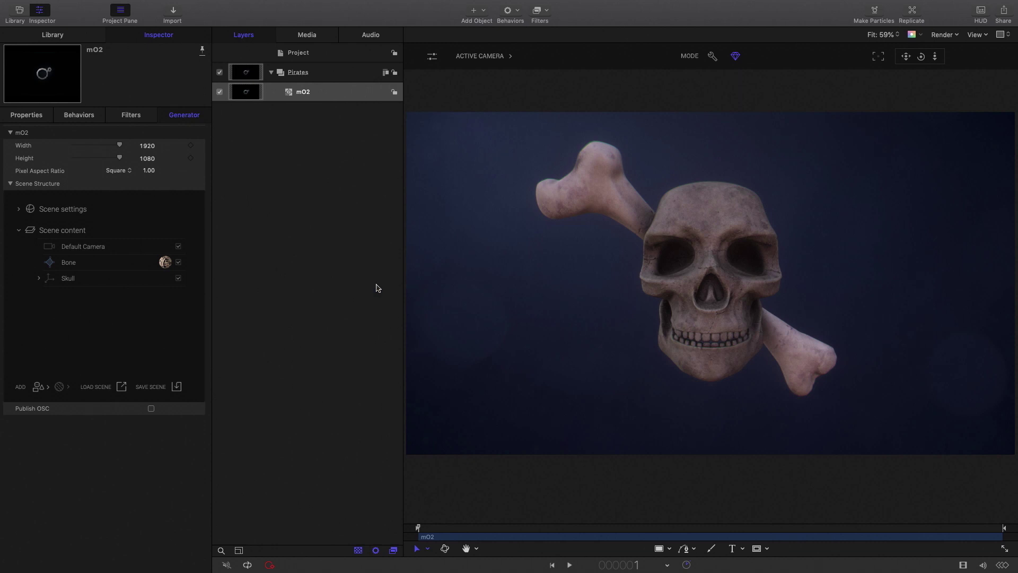
- Duplicate the Bone and rotate the copy to cross the first bone
left_click(74, 265)
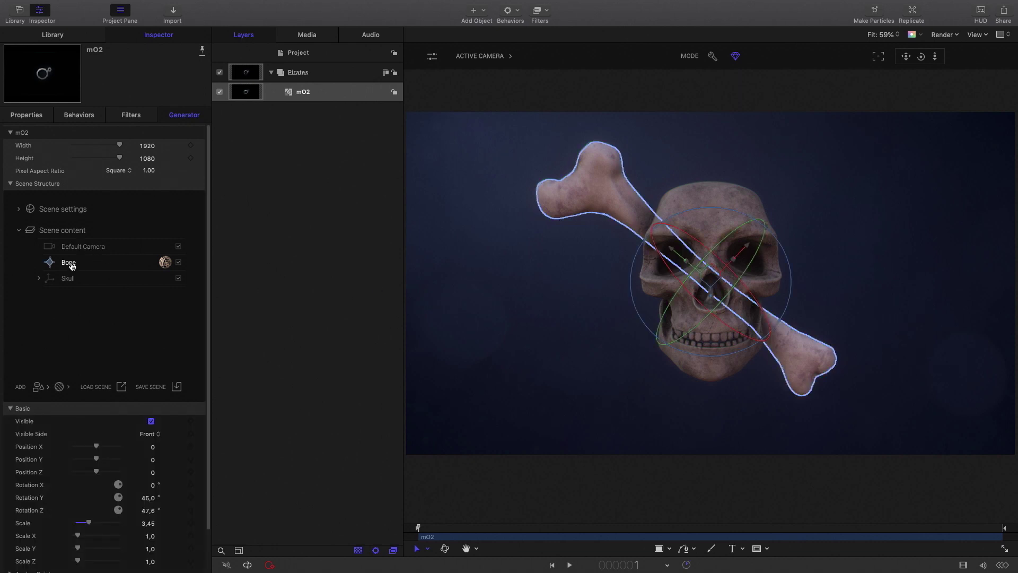
right_click(72, 266)
left_click(82, 259)
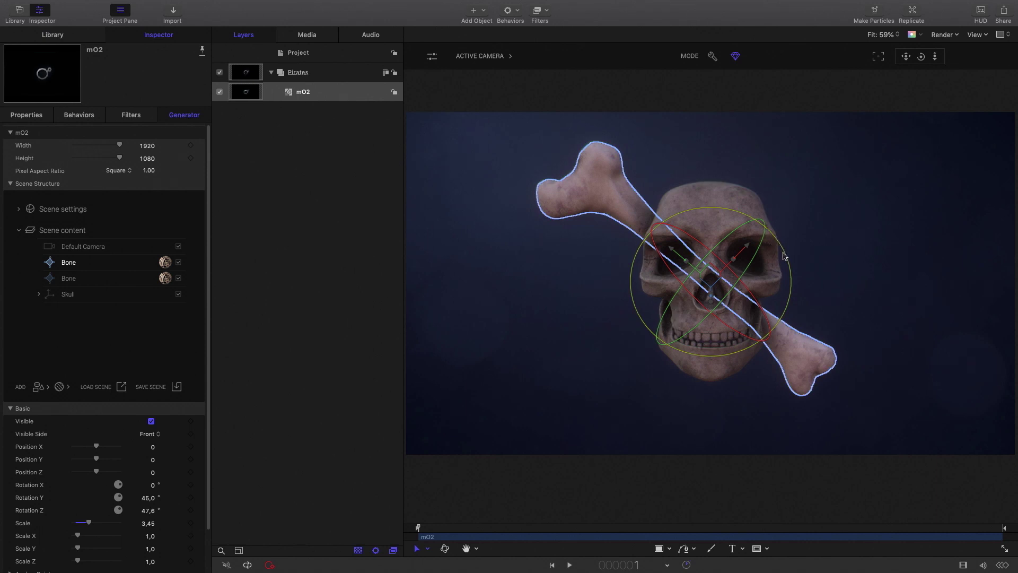
left_click_drag(784, 256, 746, 258)
- Fine-tune the copy to Rotation Z −46.8° against the grid, then turn the grid off
left_click(984, 36)
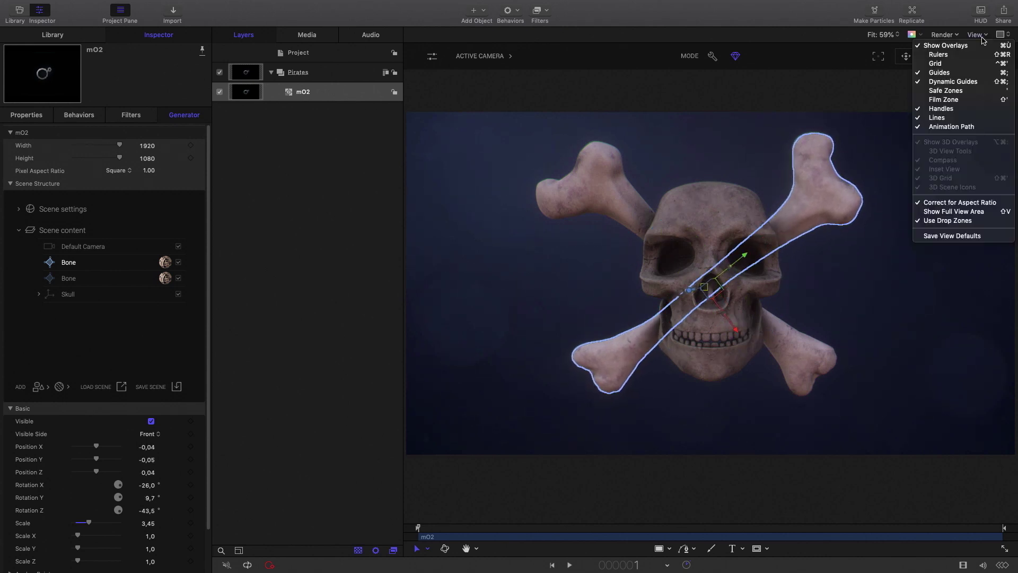
left_click(965, 65)
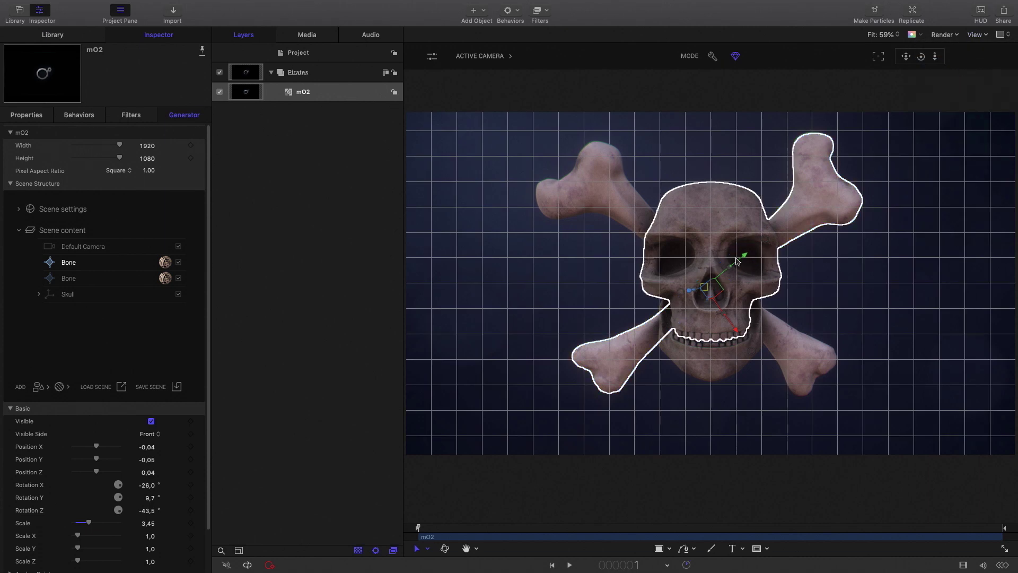
left_click_drag(772, 257, 740, 265)
left_click(890, 133)
left_click(983, 36)
left_click(966, 68)
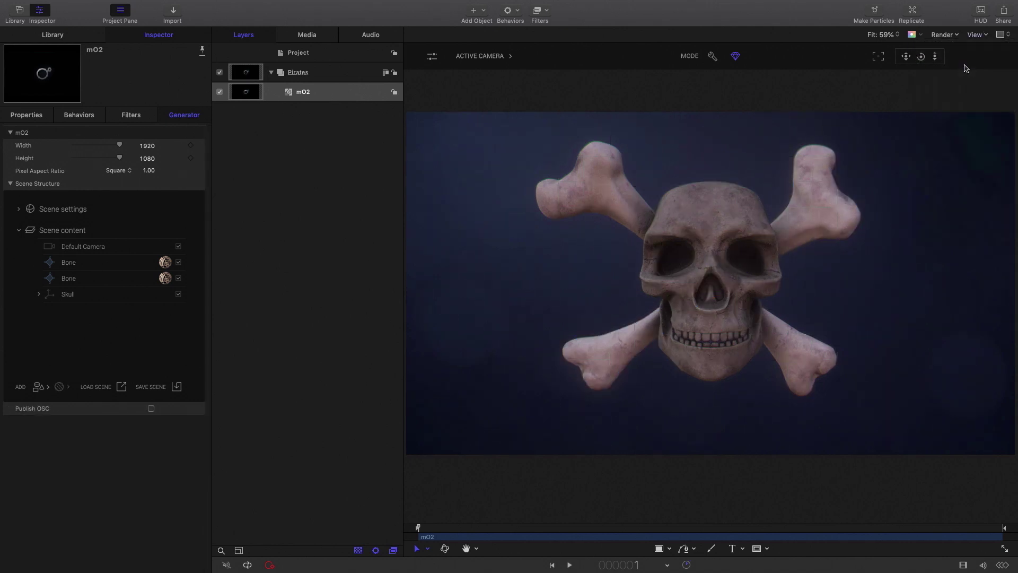
- Hide both crossbones and the skull
left_click(47, 390)
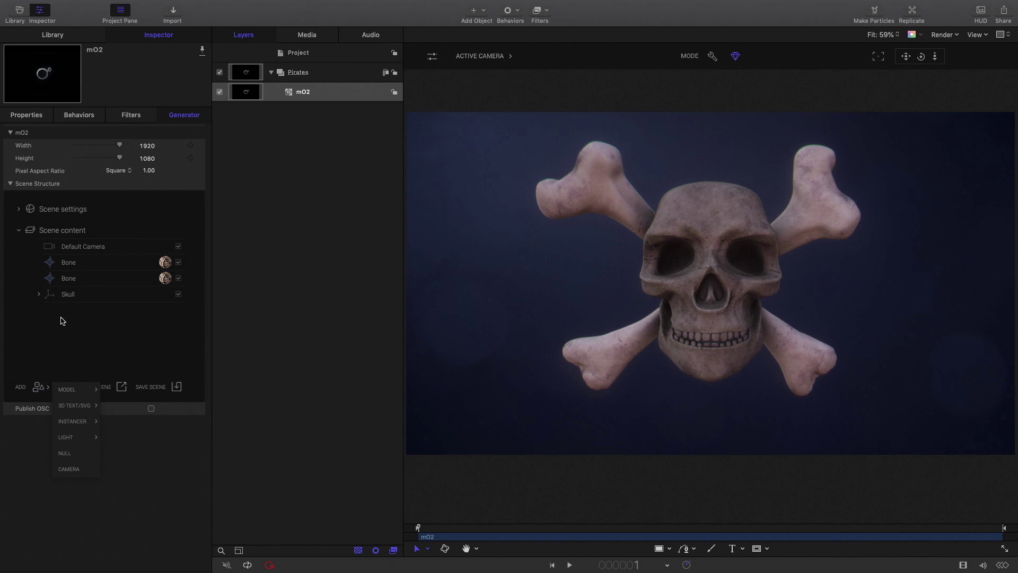
left_click_drag(178, 262, 177, 291)
left_click(178, 277)
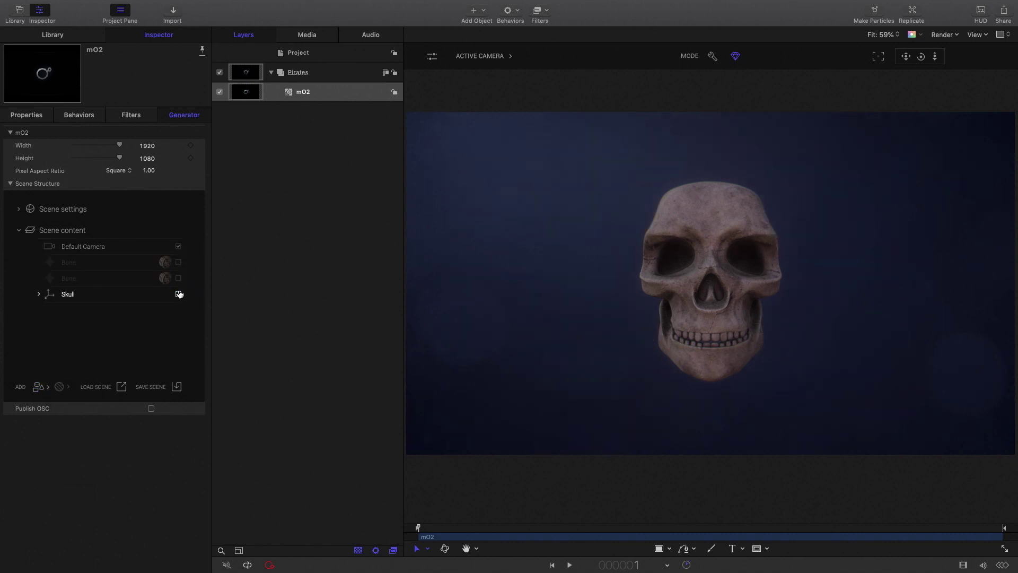
left_click(179, 295)
- Add the Halloween Eye model, switch off its Blob part, and set its scale to 1,0
left_click(39, 387)
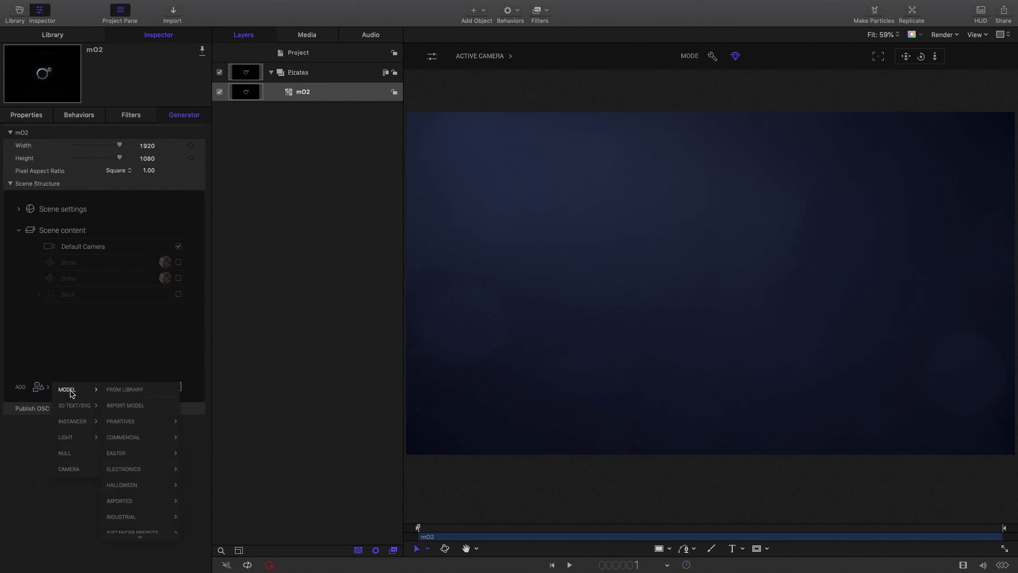
mouse_move(143, 470)
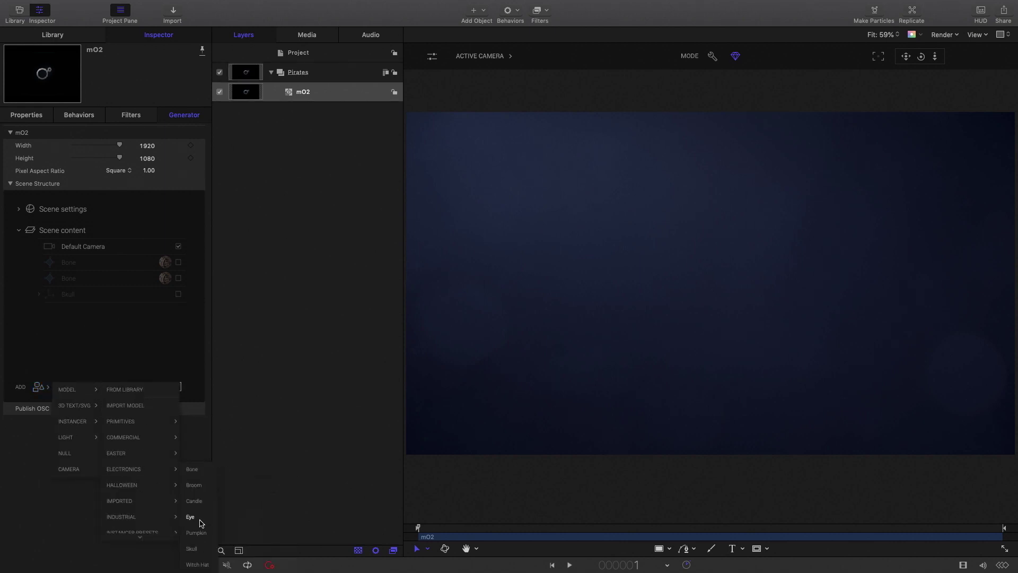
left_click(190, 517)
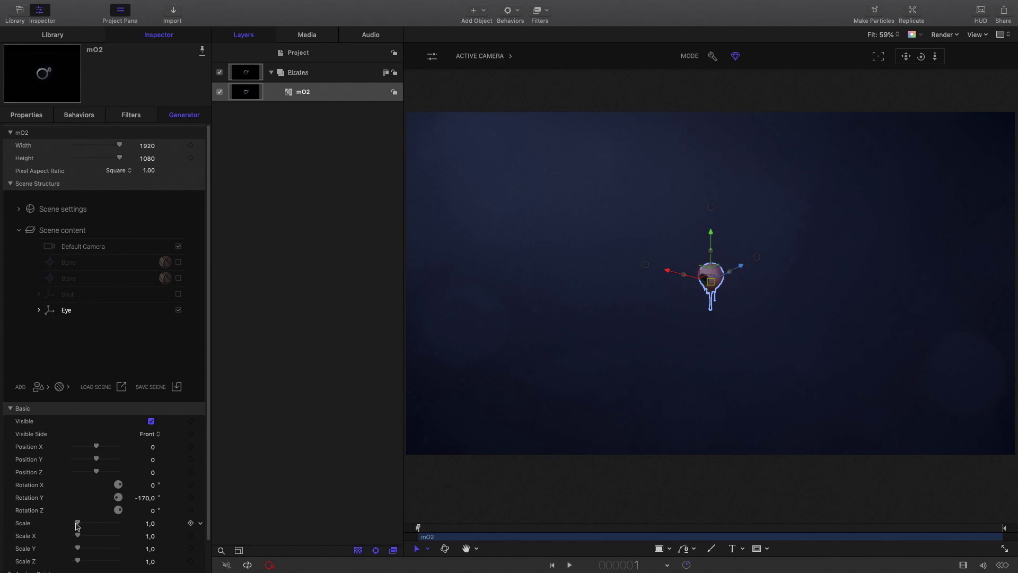
left_click_drag(80, 525, 90, 526)
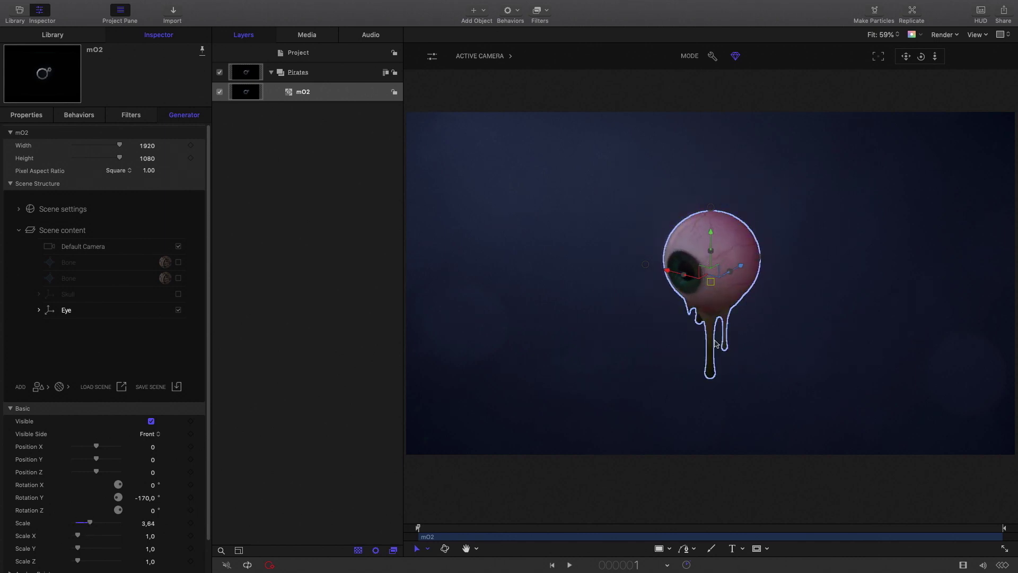
left_click(39, 310)
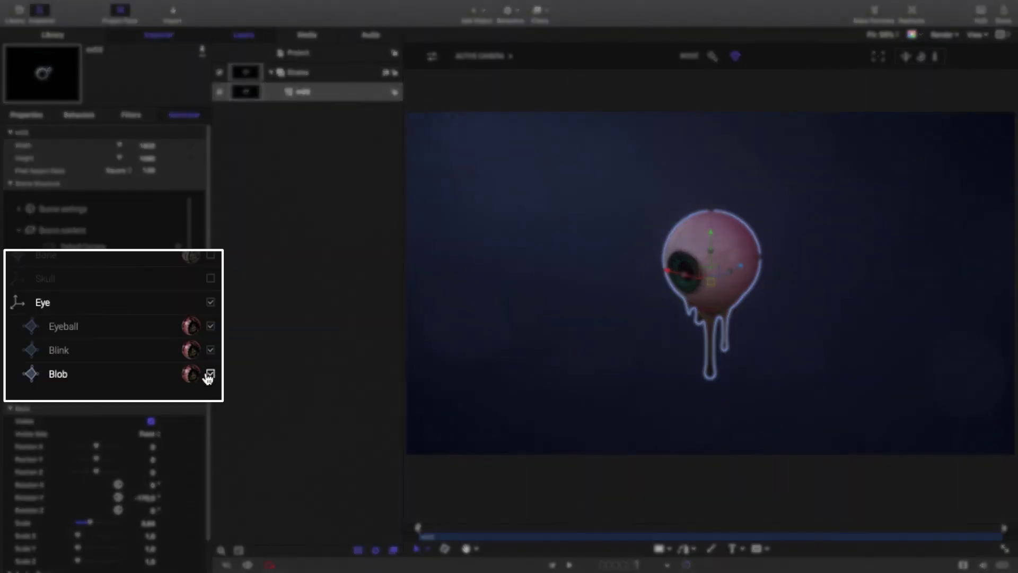
left_click(178, 358)
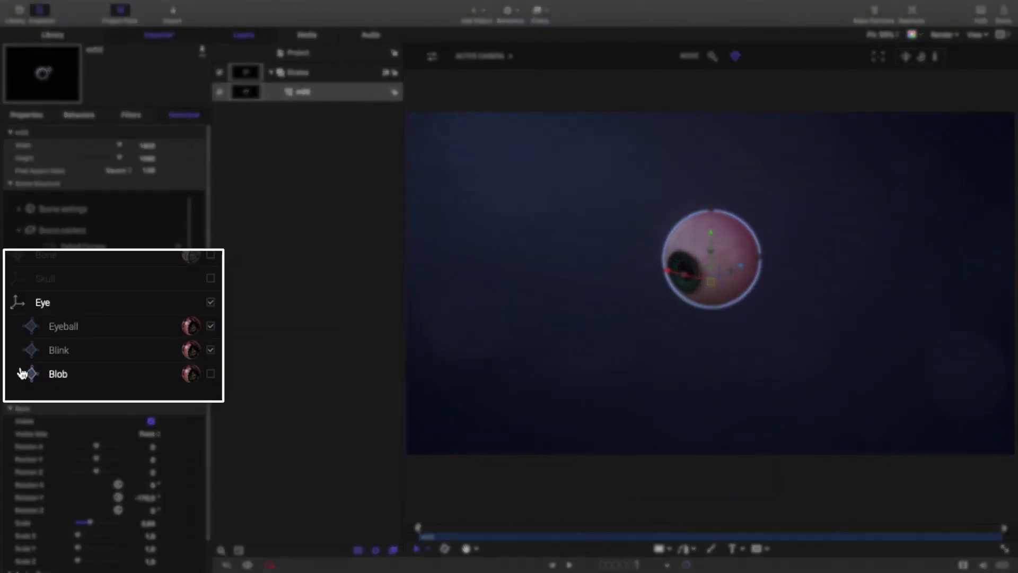
left_click(148, 523)
key("Return")
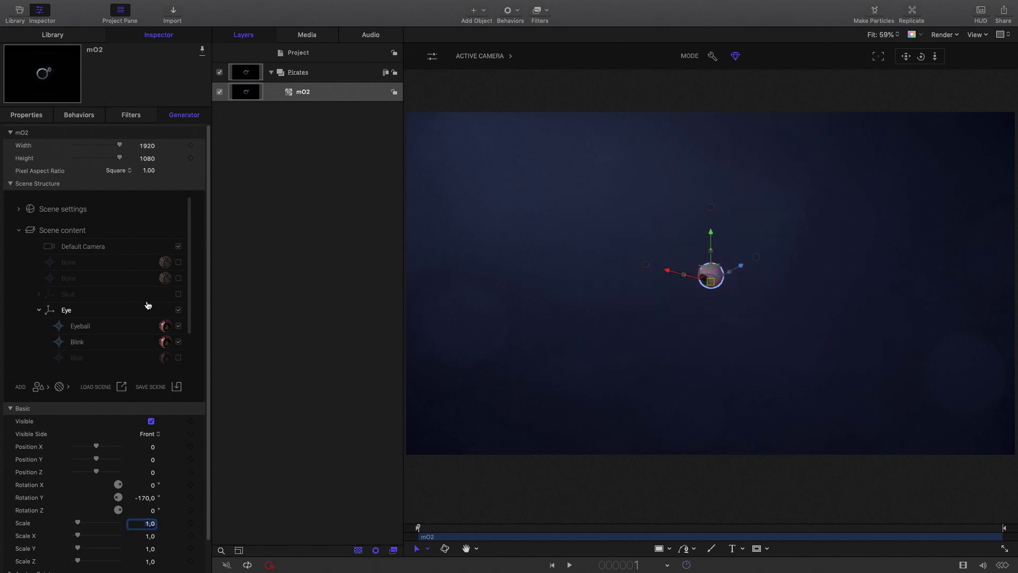
- Show the skull again and drag the eye into the viewer's left eye socket
left_click(177, 294)
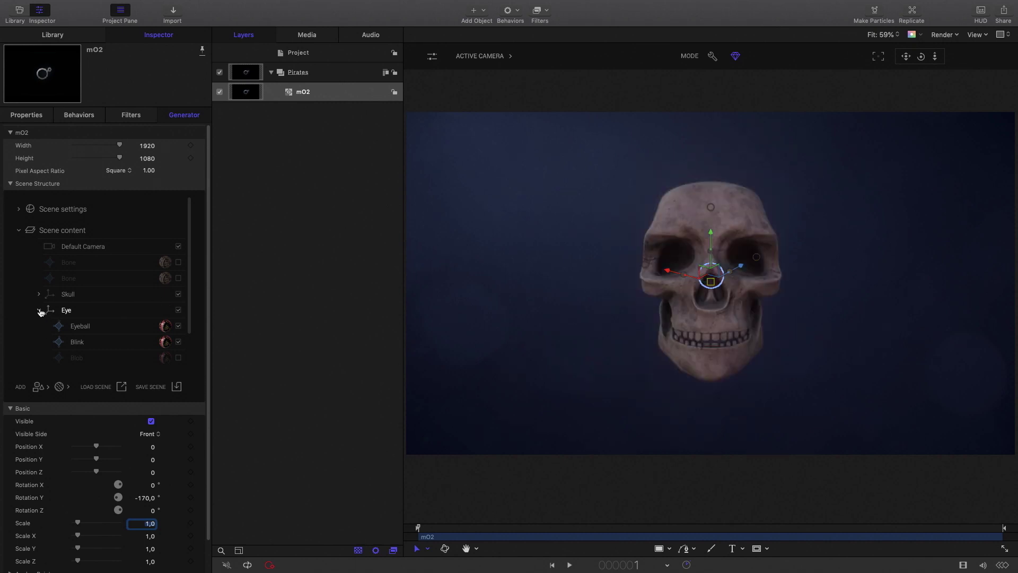
left_click(39, 310)
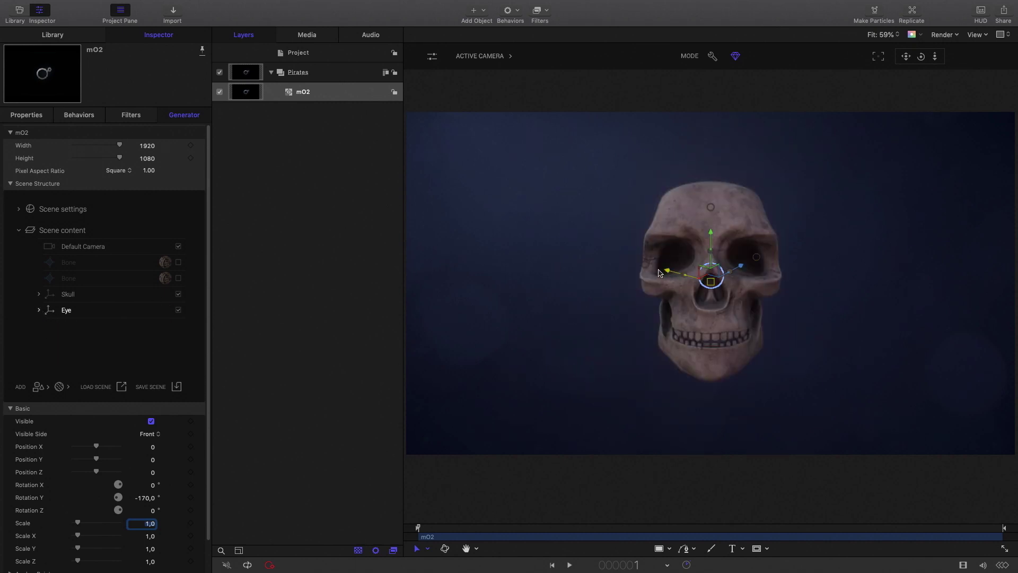
left_click_drag(646, 268, 674, 274)
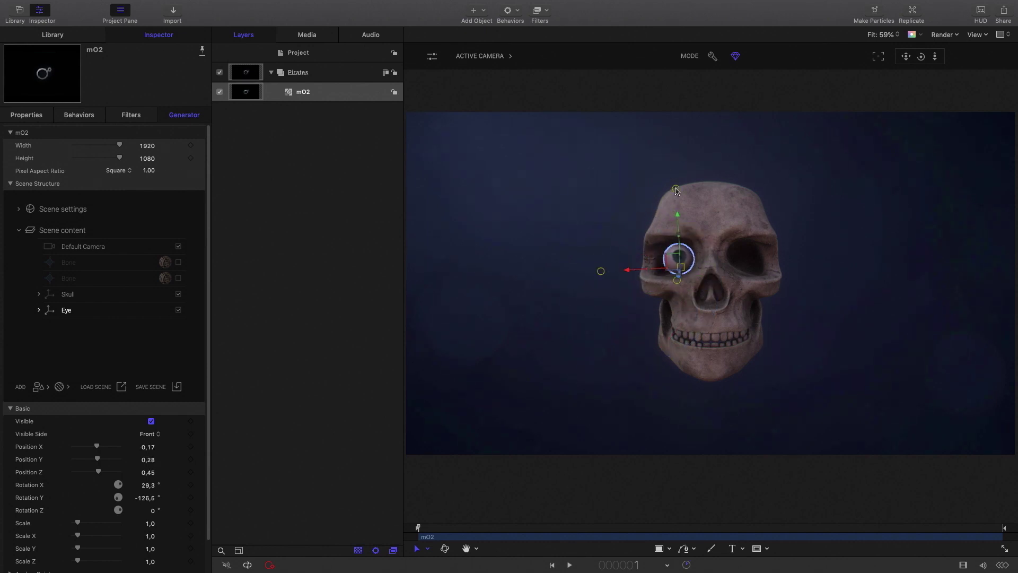
left_click(572, 228)
left_click(66, 310)
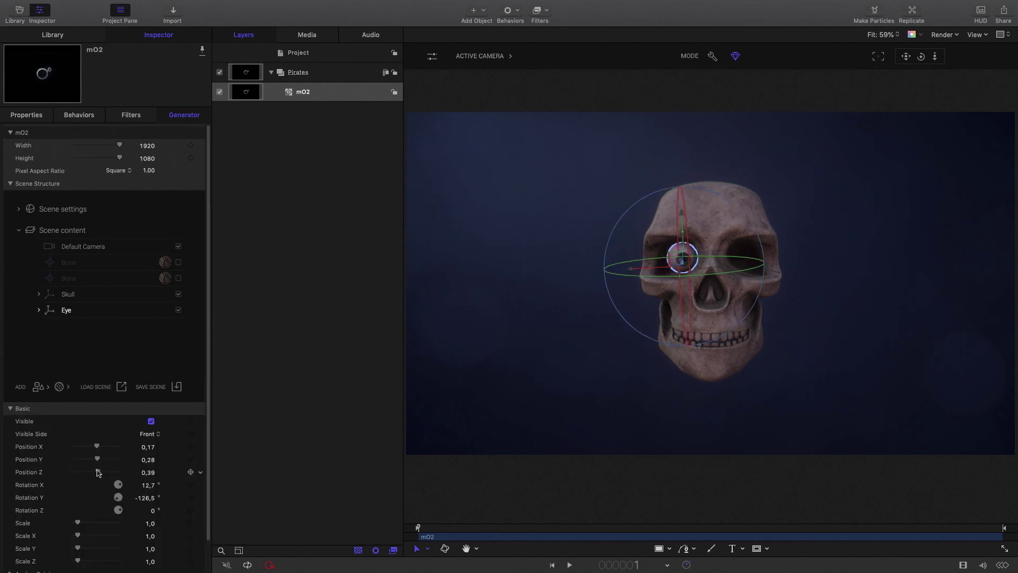
left_click(551, 257)
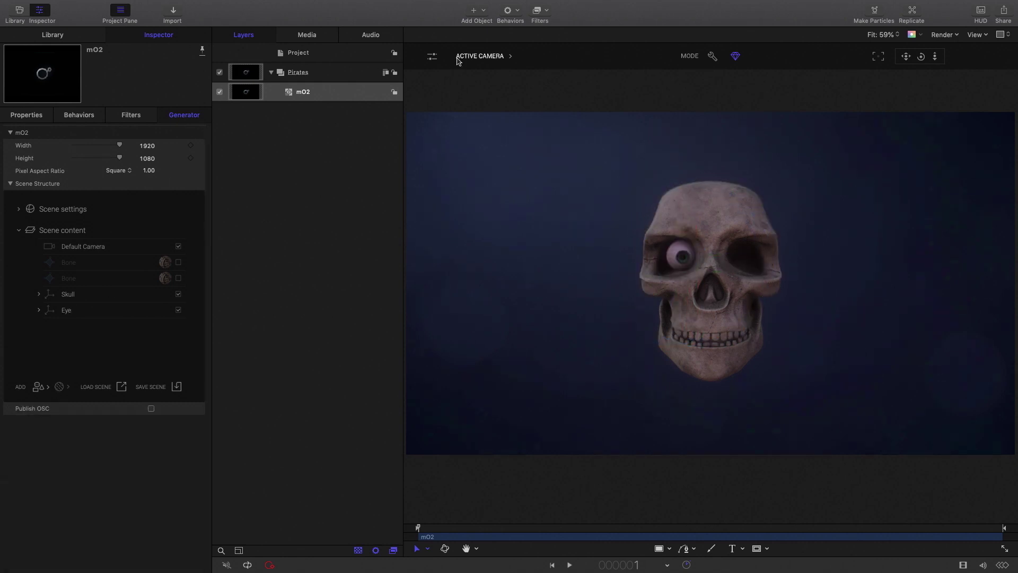
- Check the eye's depth from the Perspective camera, then return to the Active Camera view
left_click(483, 57)
left_click(478, 96)
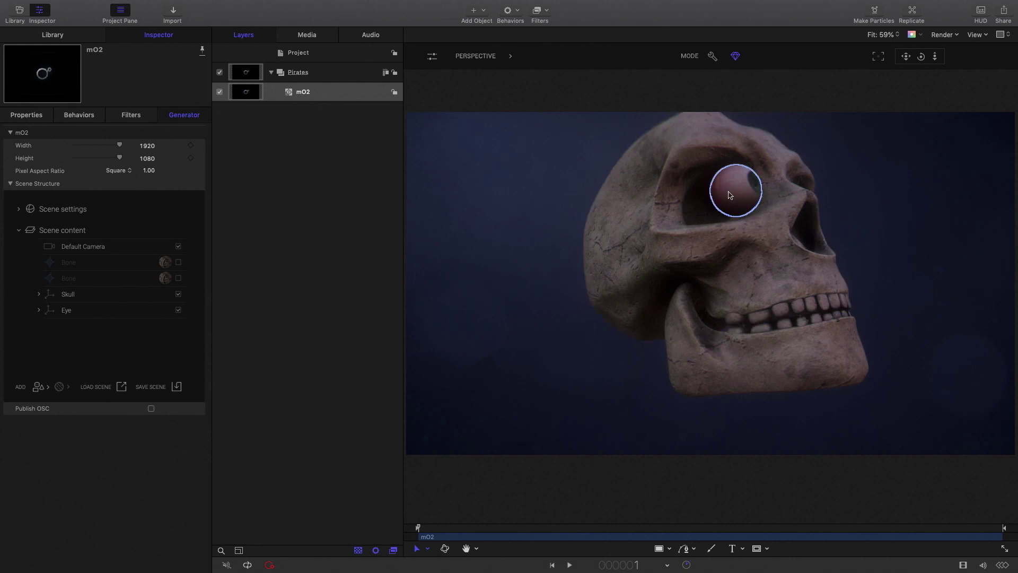
left_click(48, 309)
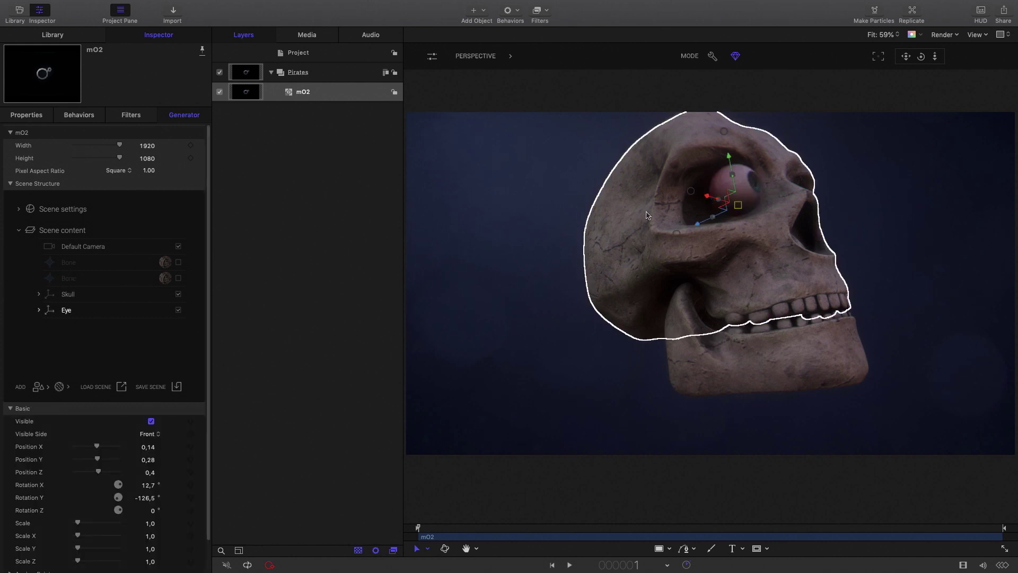
key("ctrl+a")
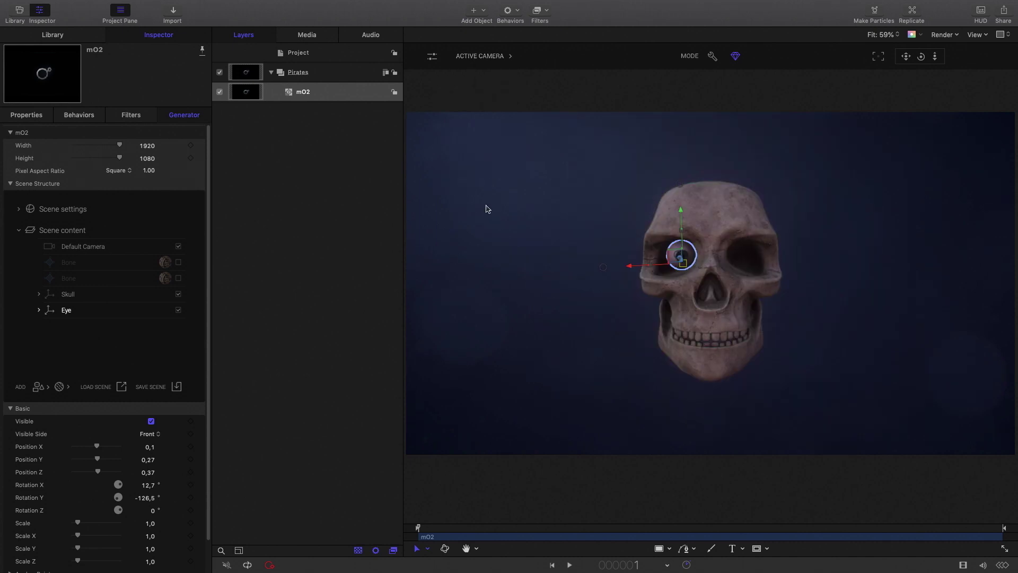
- Duplicate Eye_left as Eye_right and seat it in the other socket at Position 0,33/0,26/0,11
left_click(484, 209)
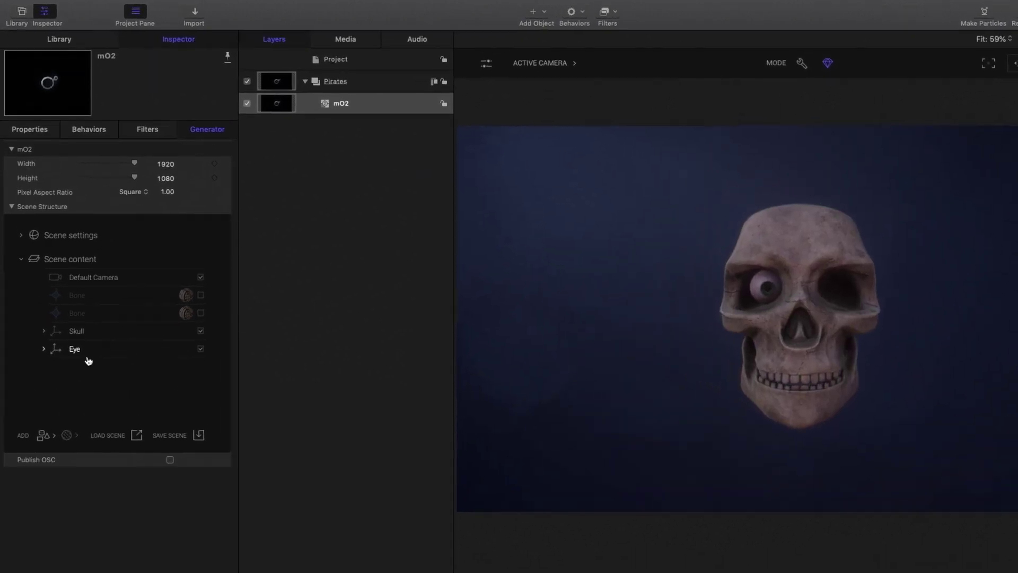
left_click(69, 310)
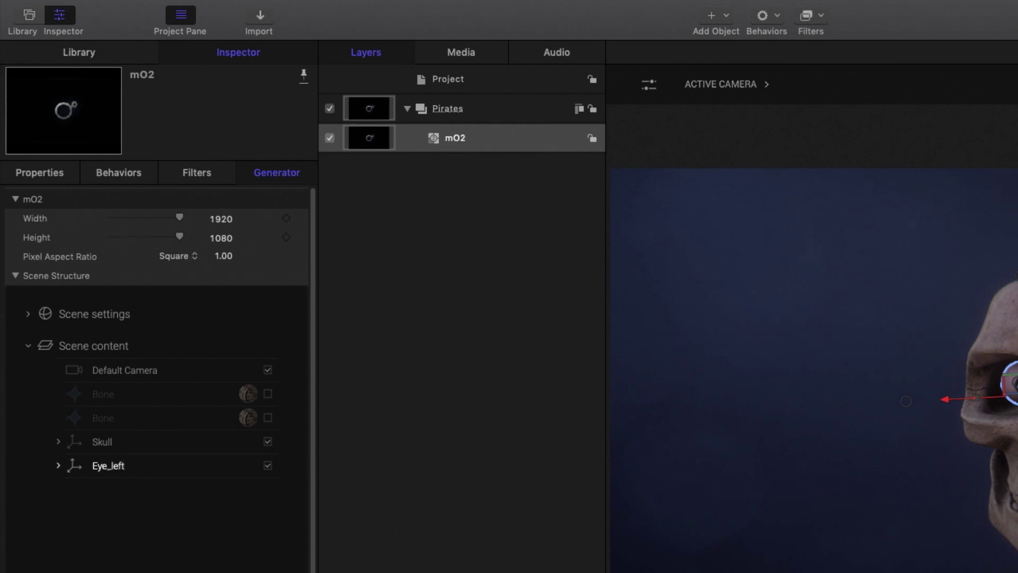
right_click(113, 465)
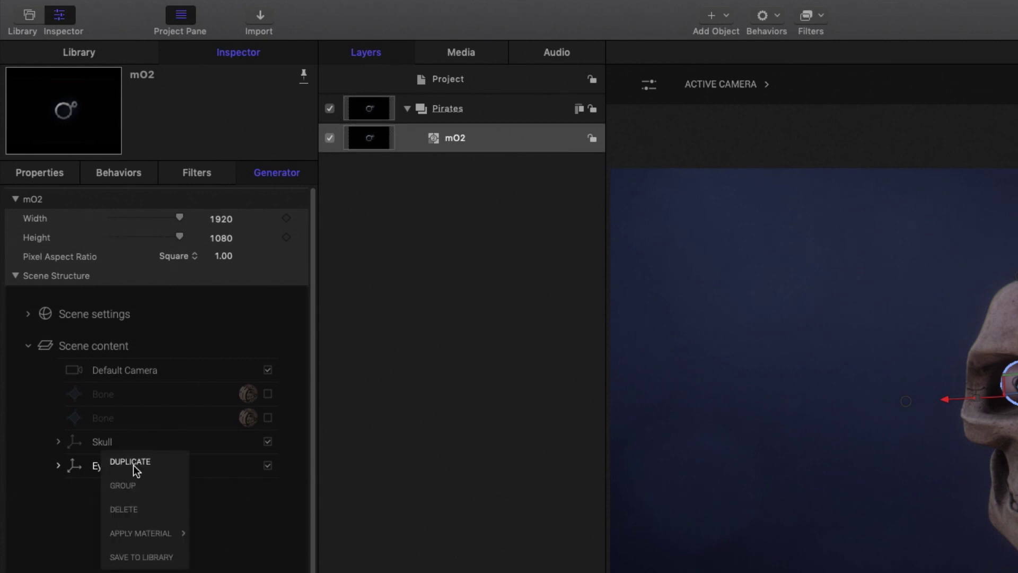
left_click(134, 470)
double_click(124, 489)
key("BackSpace")
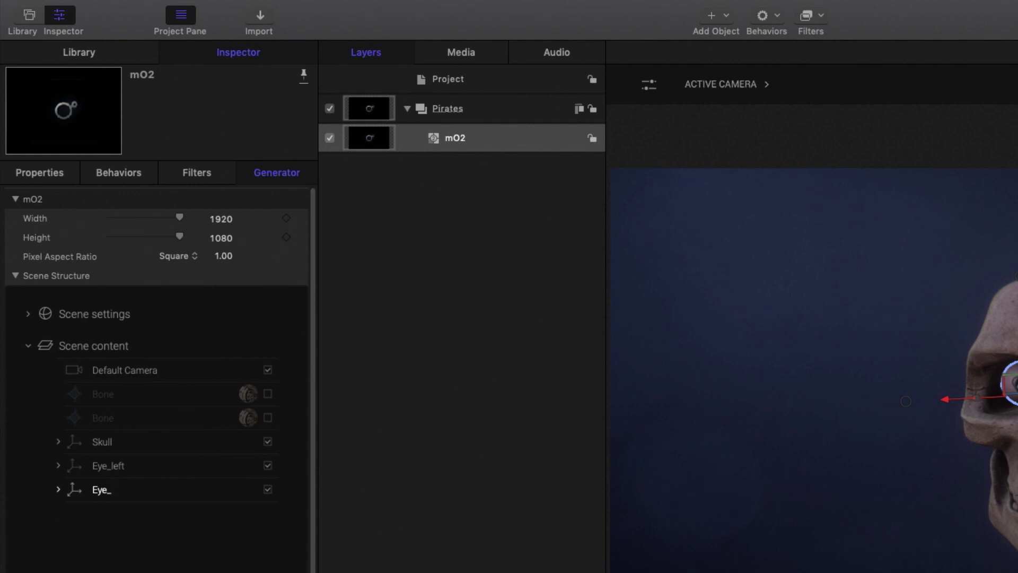
type("right")
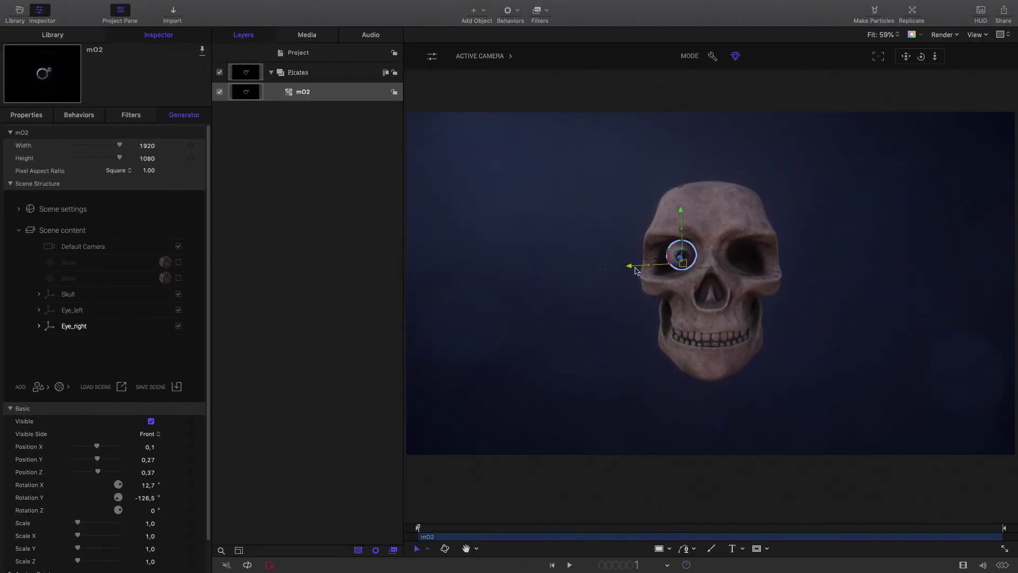
left_click_drag(631, 266, 692, 269)
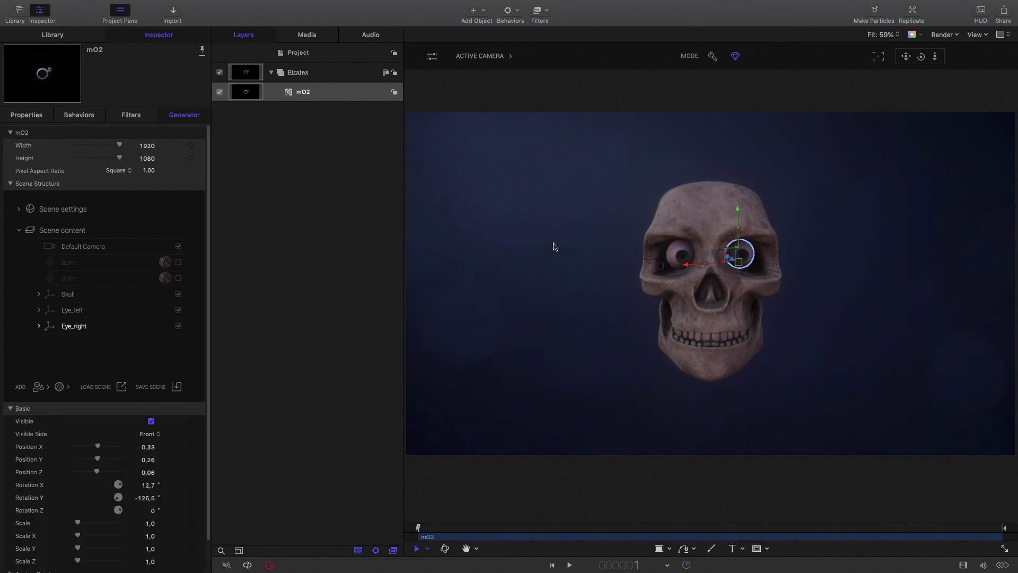
left_click_drag(97, 471, 100, 473)
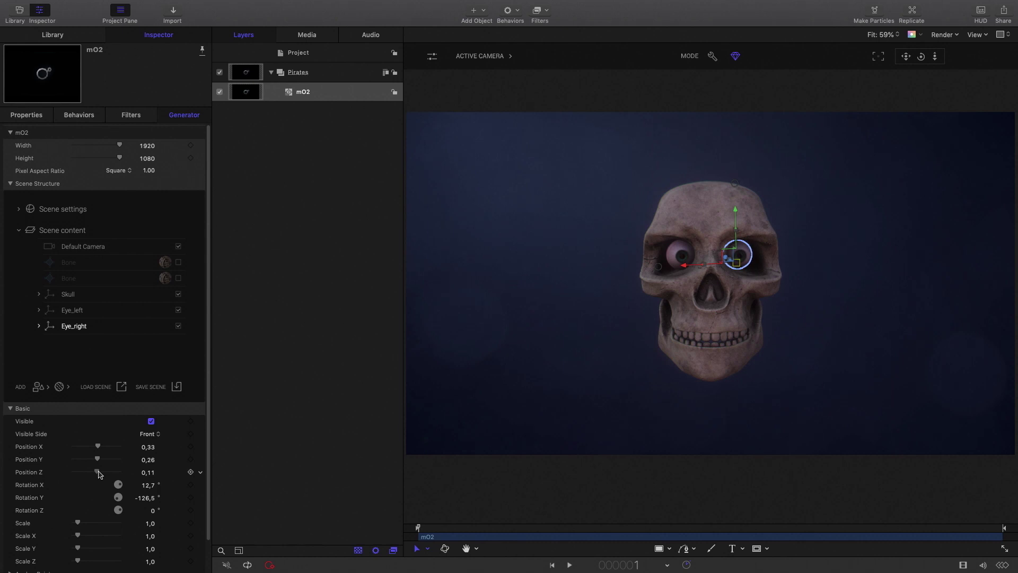
- Turn both crossbones back on
left_click(426, 279)
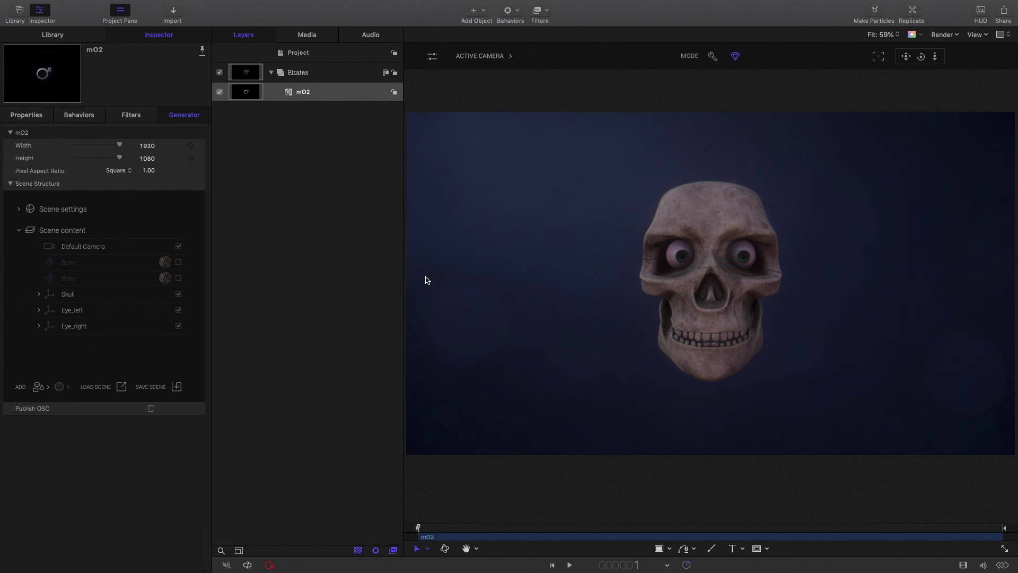
left_click(178, 279)
left_click(178, 263)
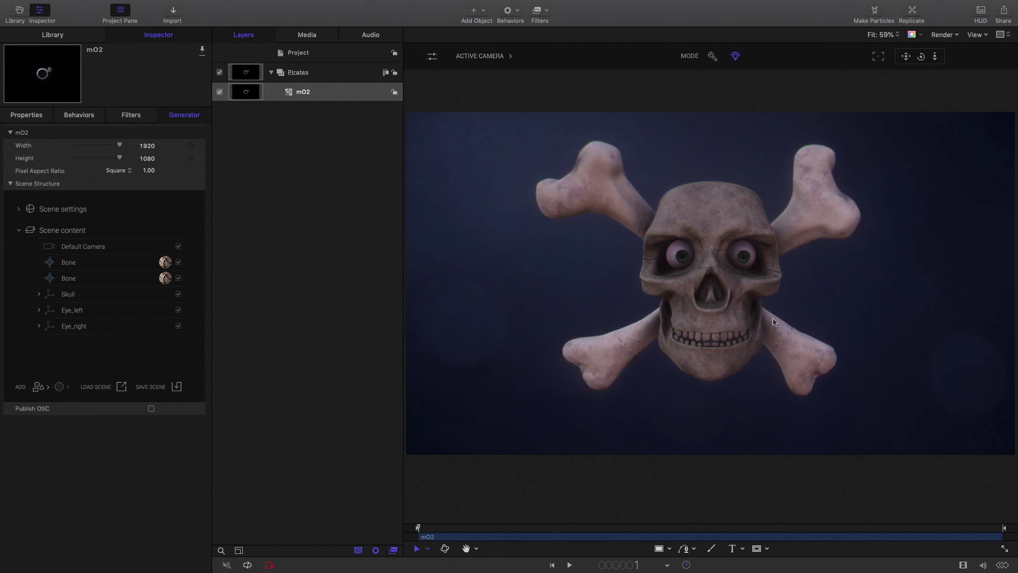
- Select the skull's Jaw and scrub its Rotation Z open, then back to 0
left_click(38, 294)
left_click(77, 310)
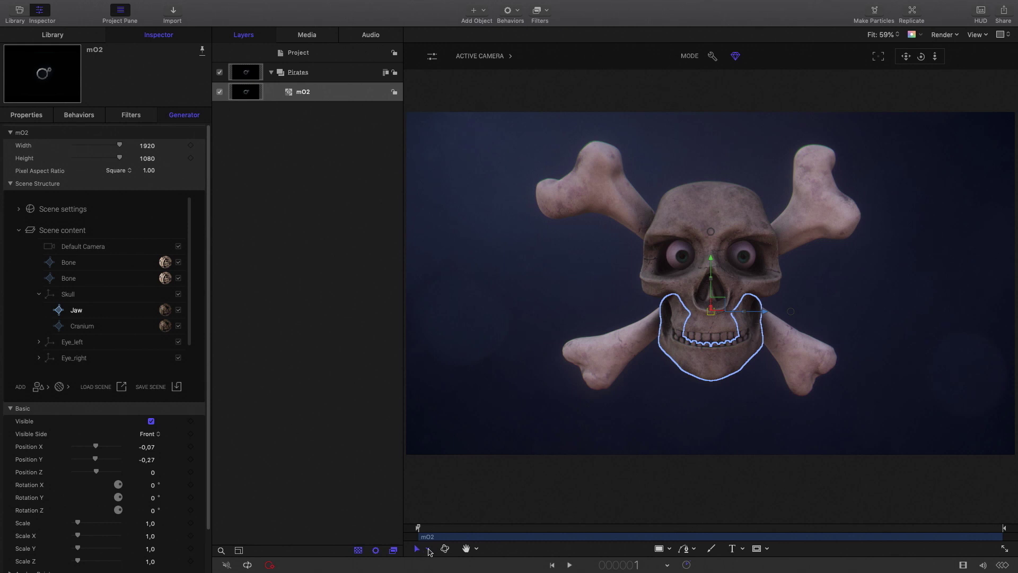
left_click(429, 550)
left_click(440, 416)
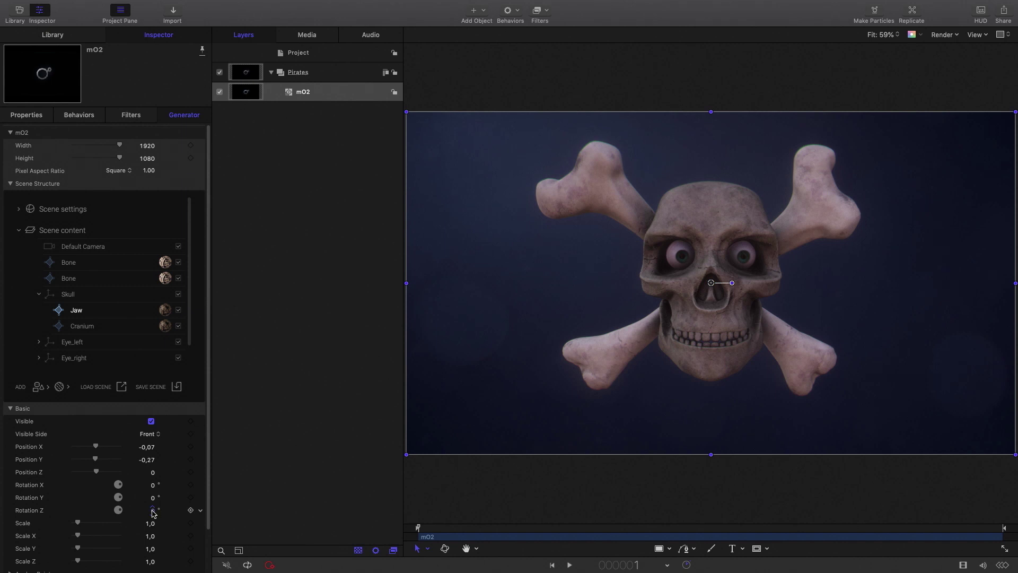
left_click_drag(153, 513, 114, 514)
- Add the audio pirates track to the project from the Audio list
left_click(280, 429)
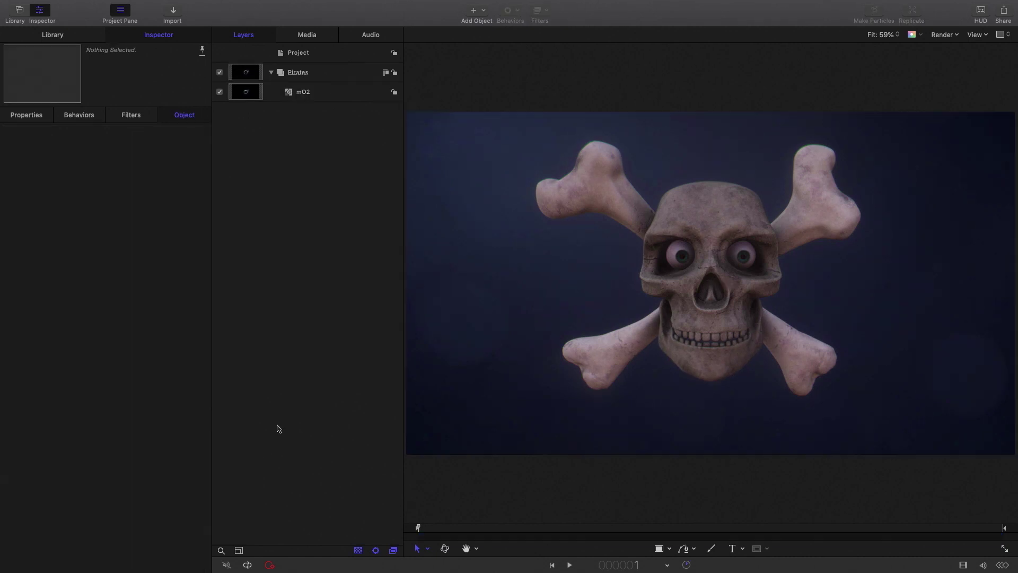
left_click(379, 40)
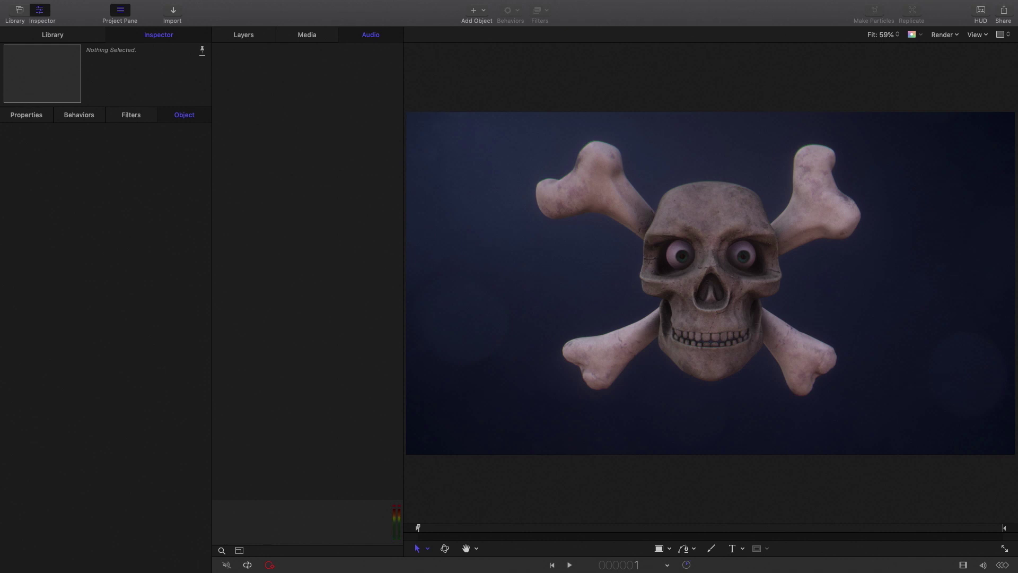
left_click_drag(639, 562, 263, 175)
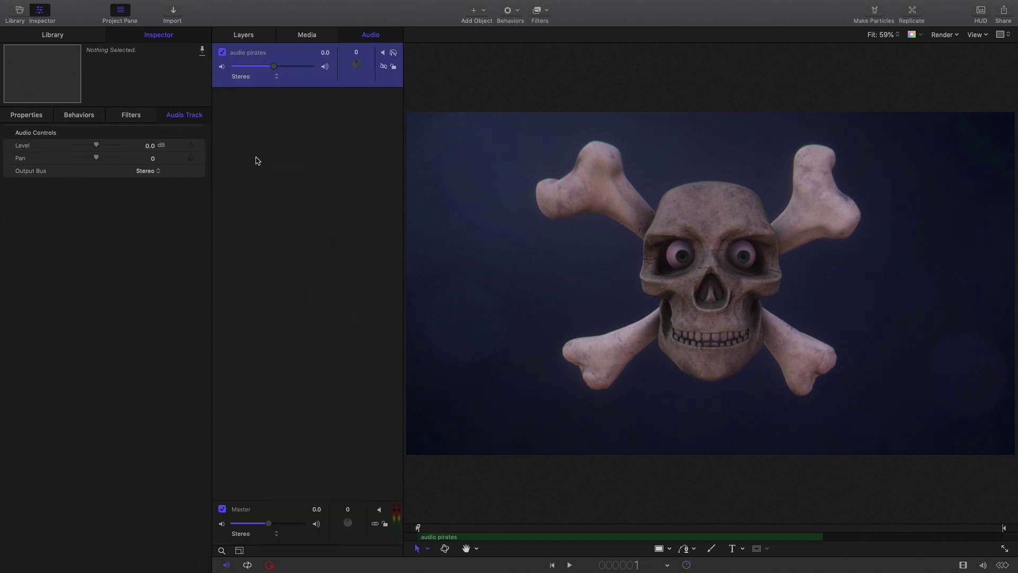
- Add an Audio parameter behavior to mO2's Rotation Z using audio pirates as source
left_click(251, 41)
left_click(331, 94)
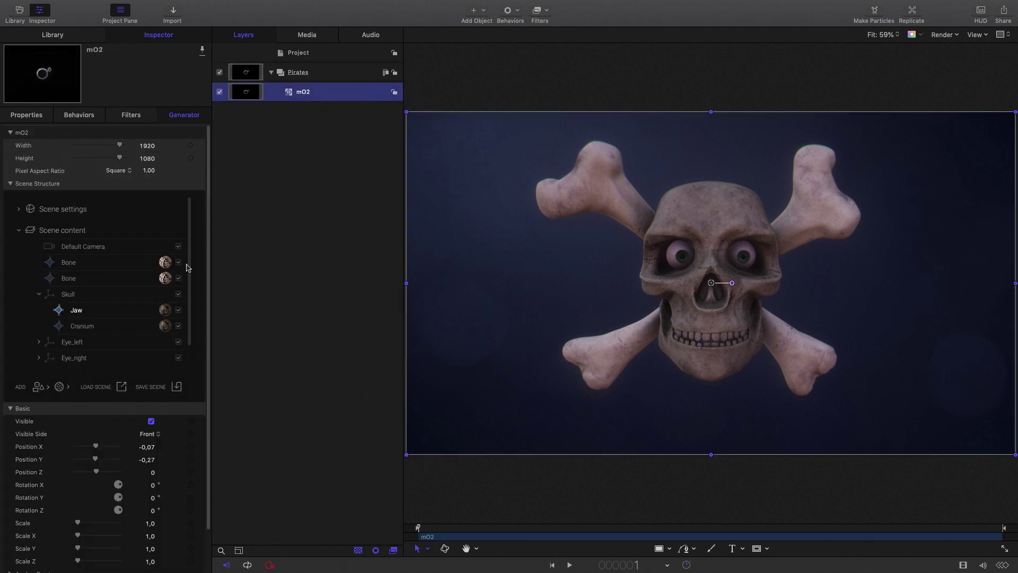
scroll(88, 439, "down", 2)
scroll(88, 439, "down", 1)
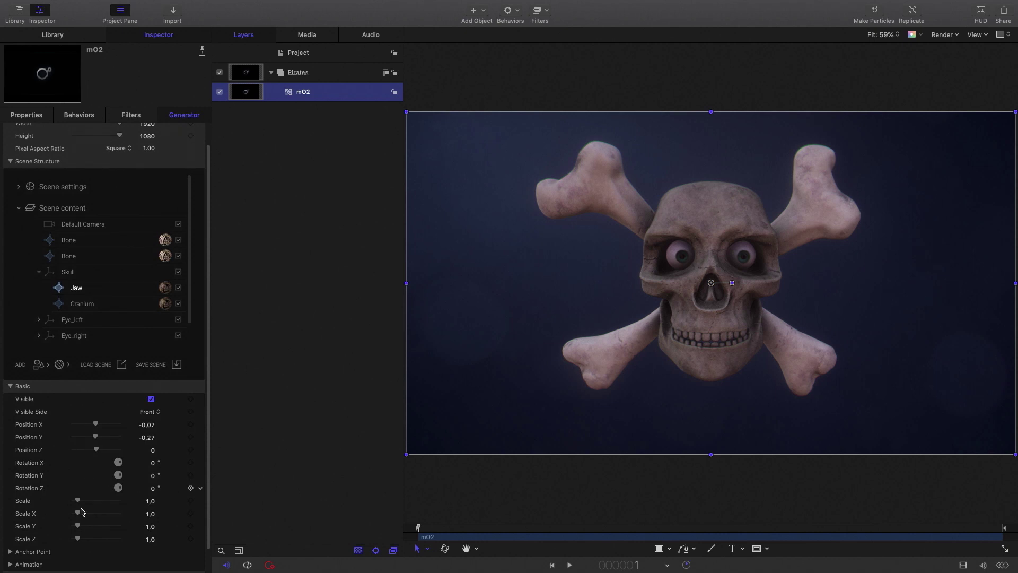
left_click(201, 489)
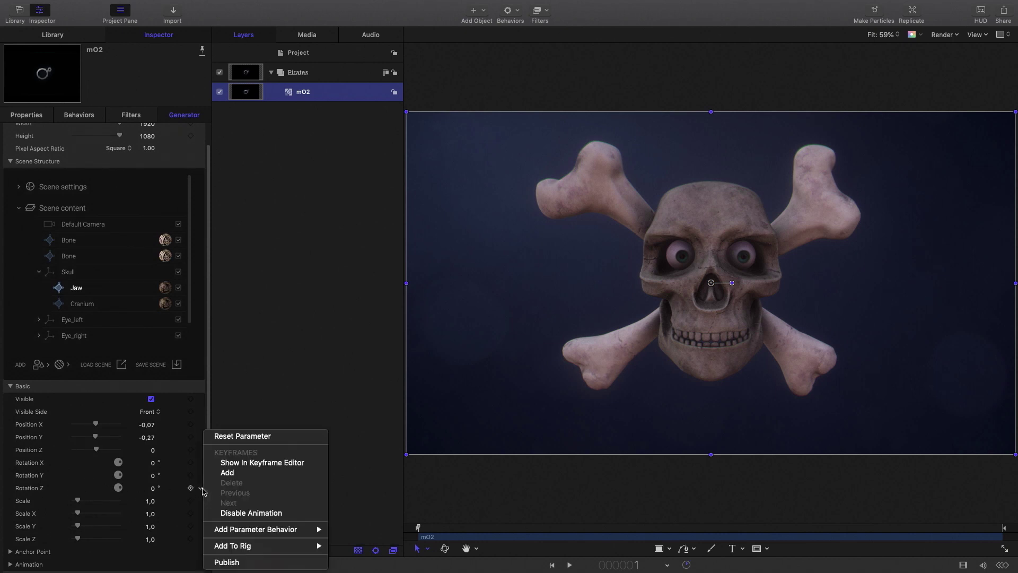
mouse_move(273, 530)
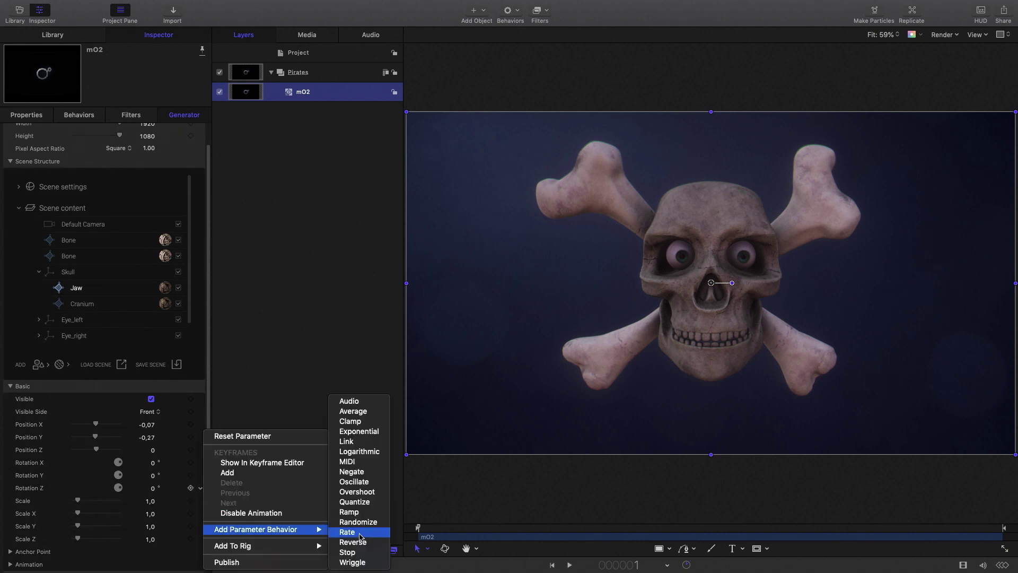
left_click(343, 403)
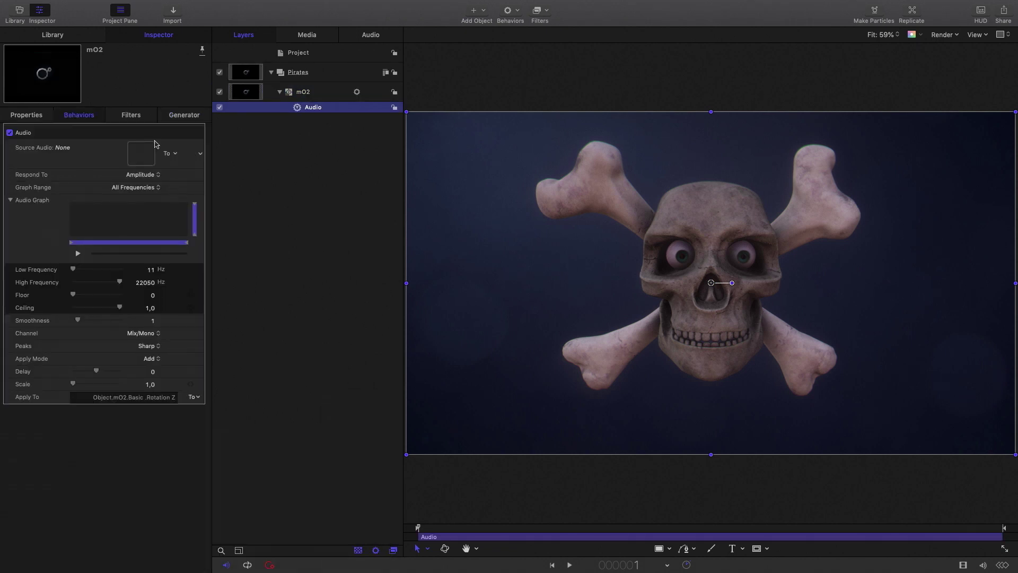
left_click(177, 149)
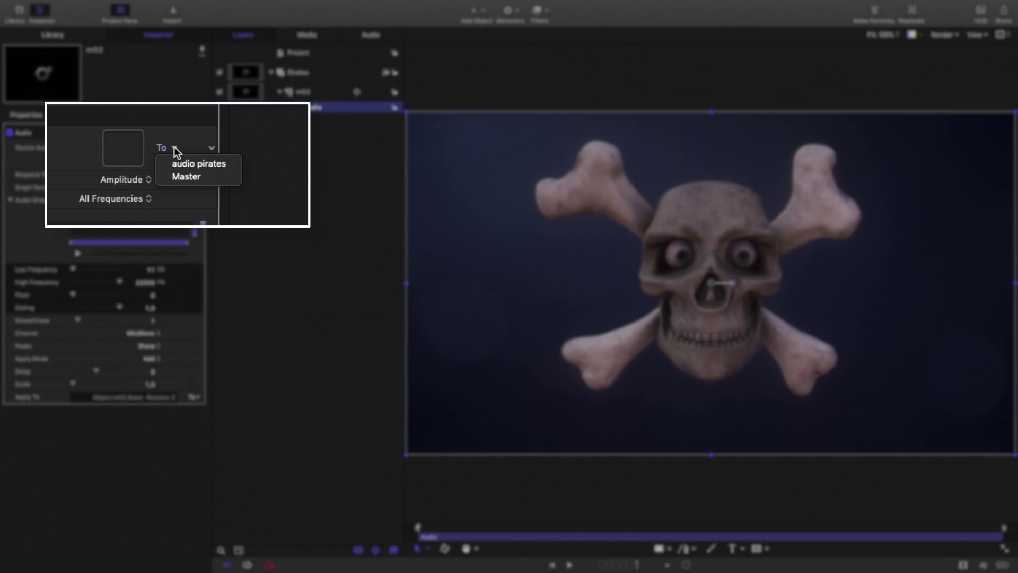
left_click(188, 165)
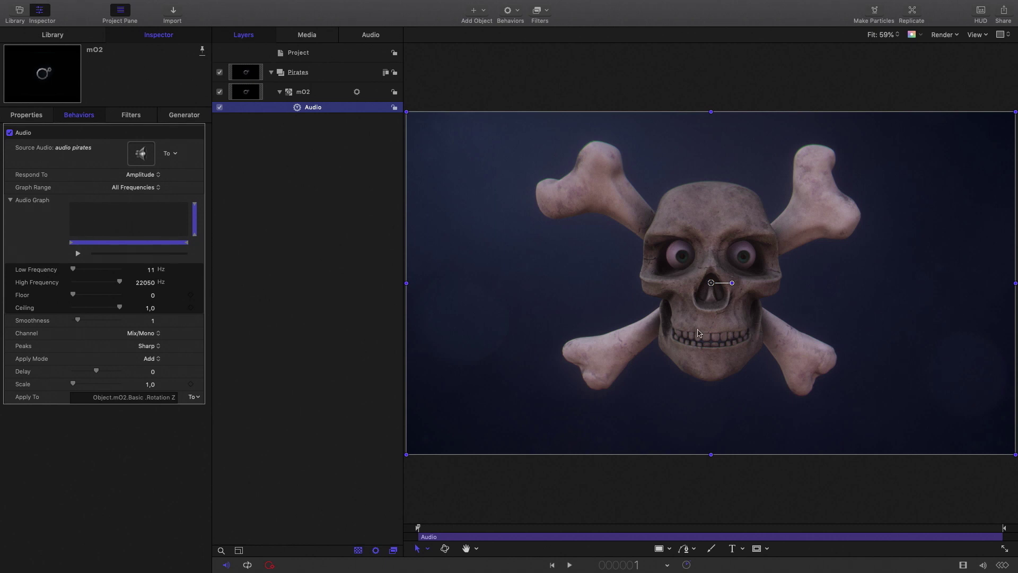
- Show the Keyframe Editor and play the animation once to preview the motion
left_click(1002, 565)
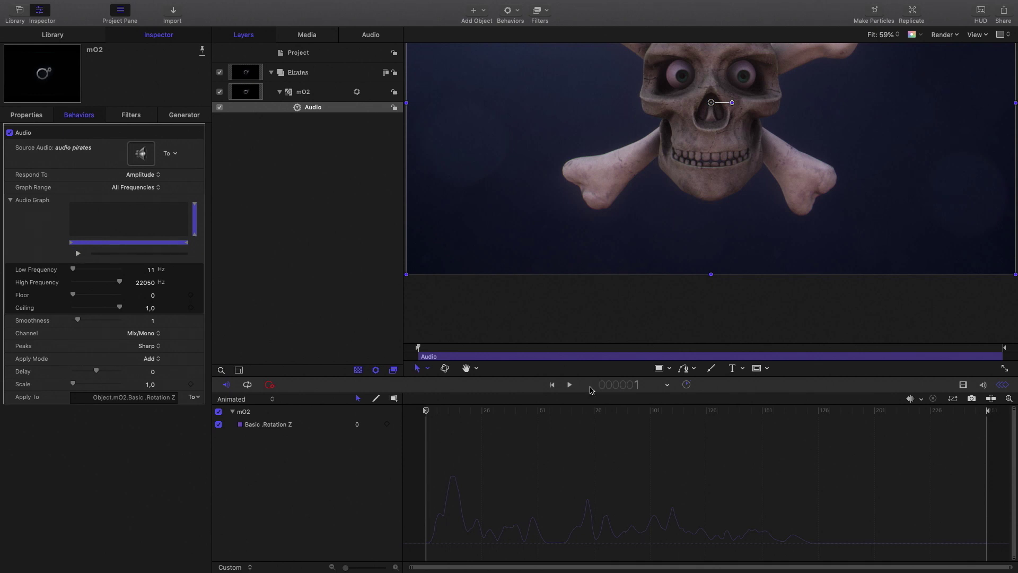
left_click(569, 385)
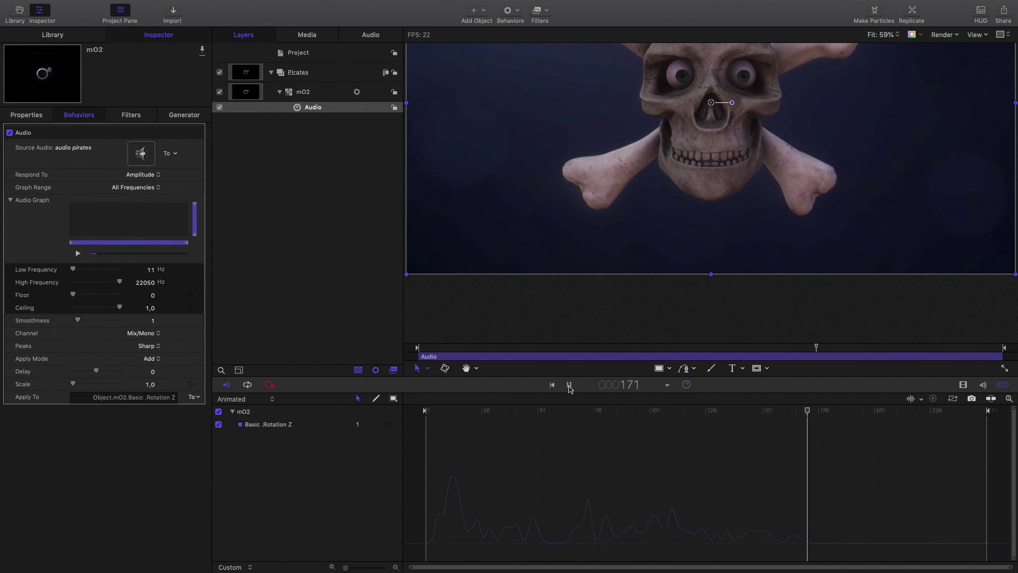
left_click(569, 385)
left_click(747, 411)
- Back at frame 1, select mO2 and display its Basic Rotation Z curve
key("Home")
left_click(318, 94)
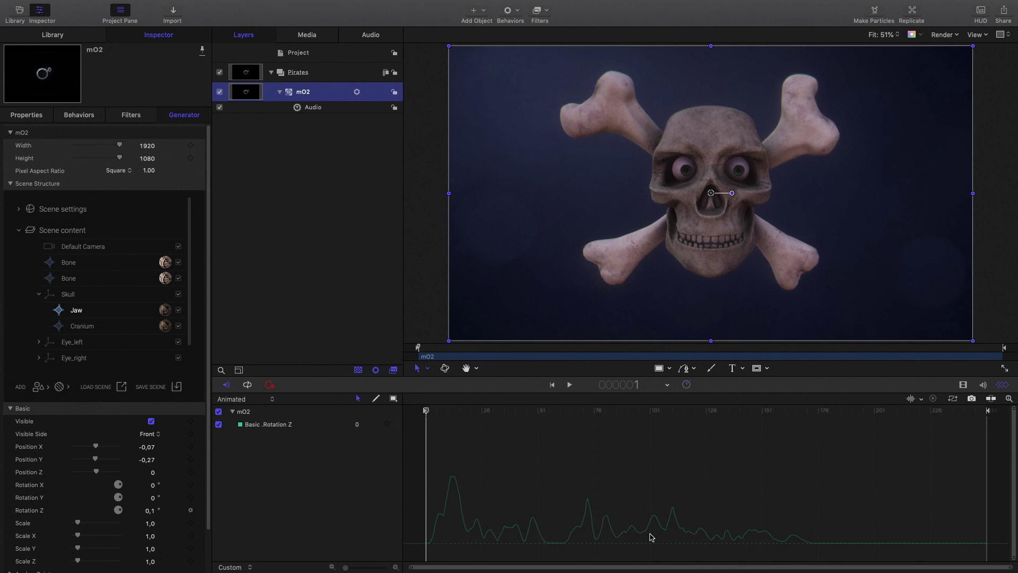
left_click_drag(435, 412, 384, 405)
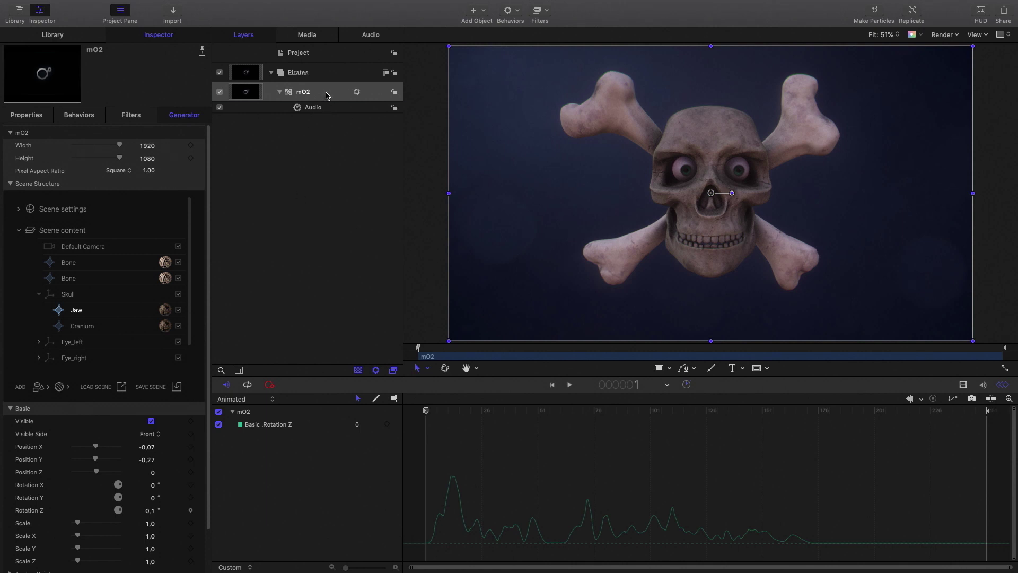
left_click(267, 428)
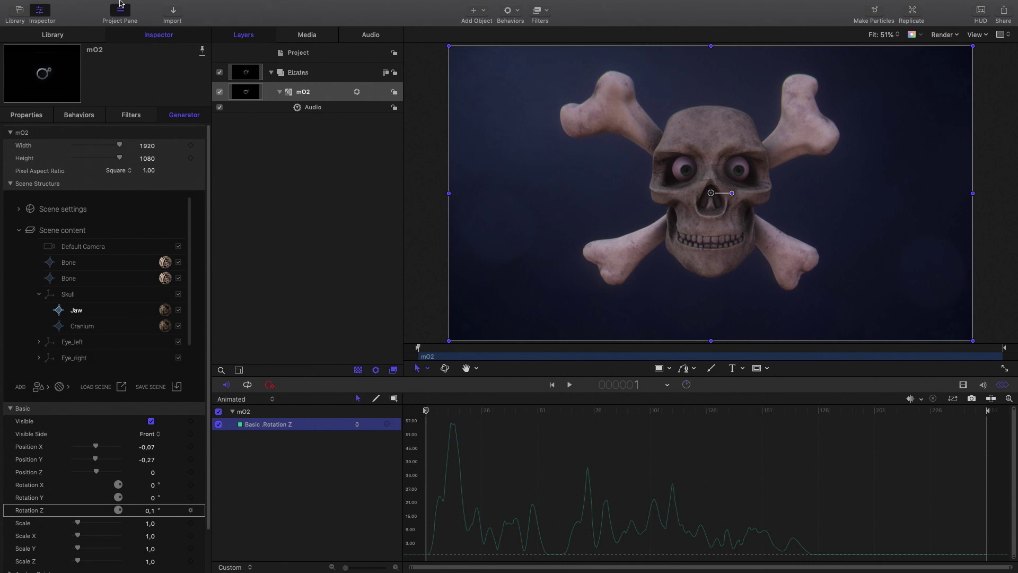
- Convert mO2's audio behavior to keyframes via Object > Convert to Keyframes and fit the Rotation Z curve
left_click(138, 6)
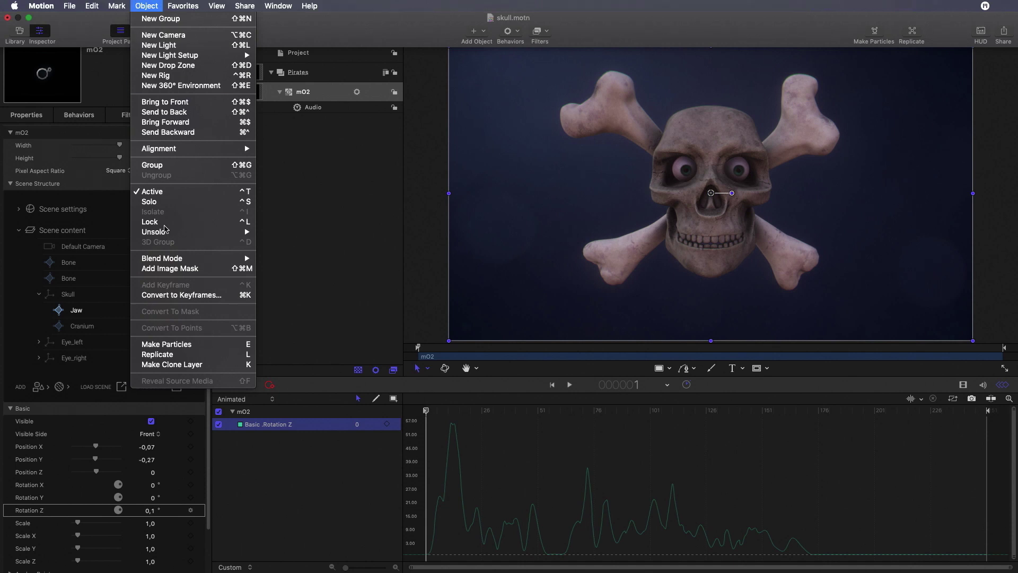
left_click(176, 295)
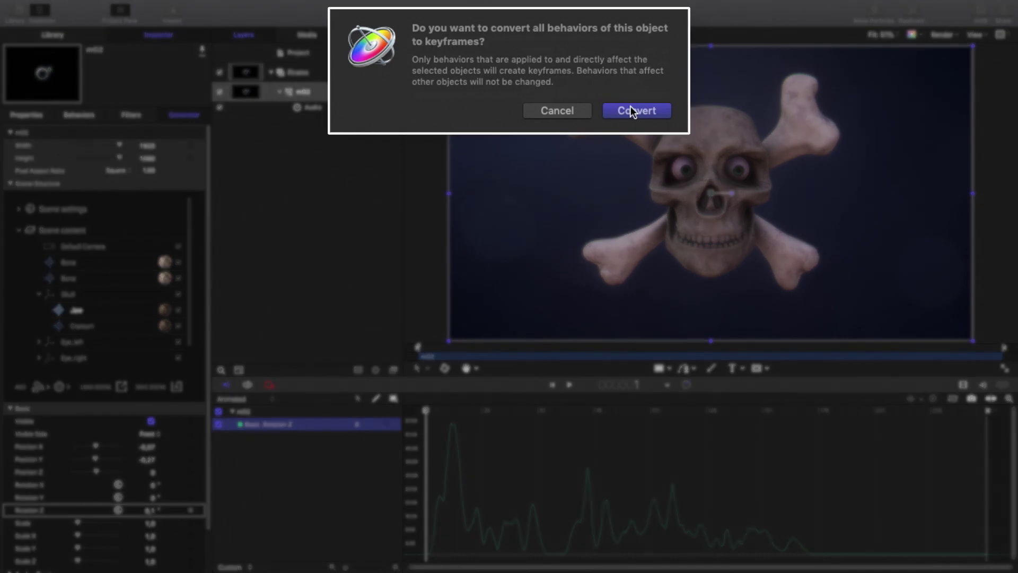
left_click(631, 109)
left_click(951, 401)
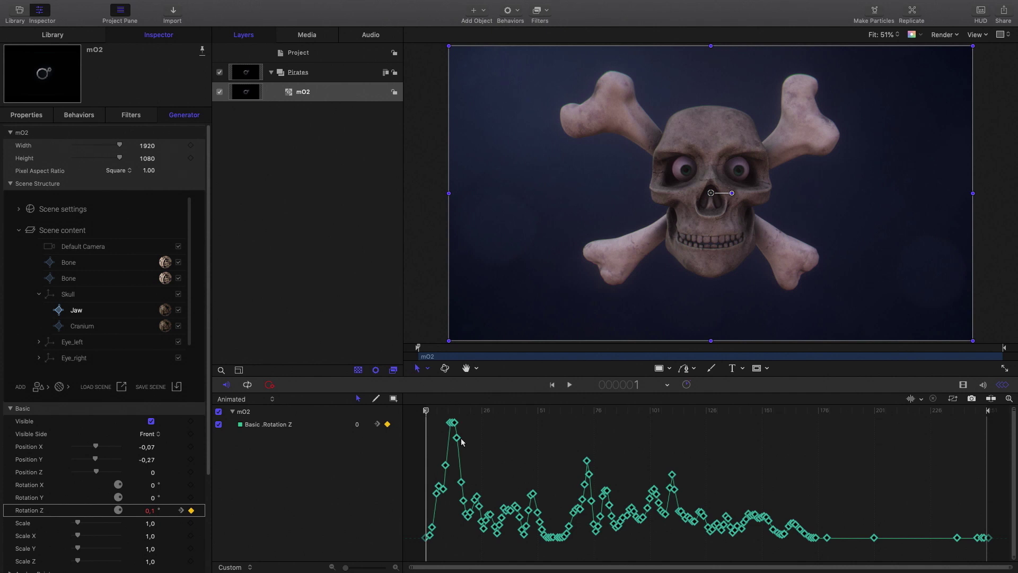
left_click(568, 386)
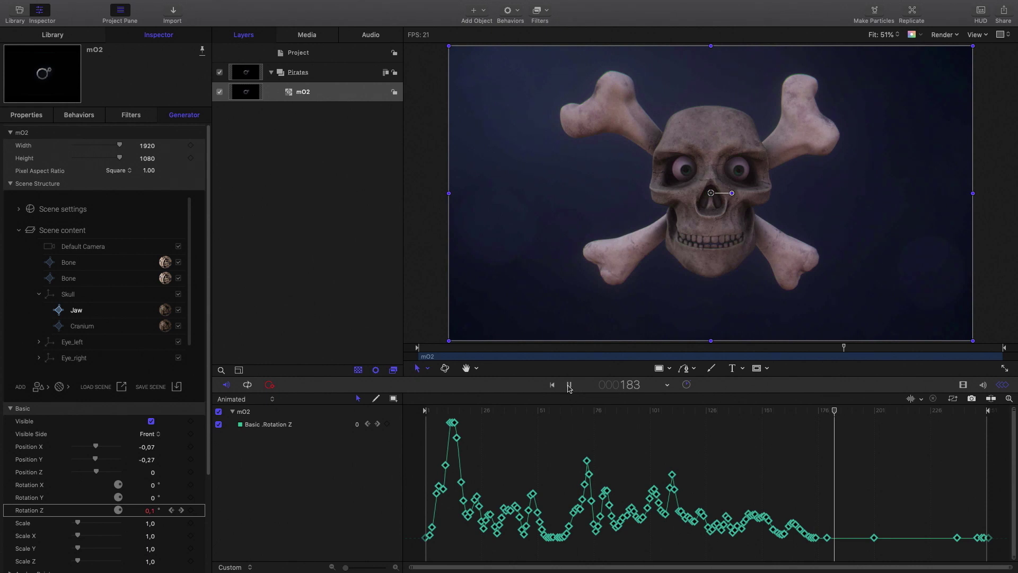
left_click(568, 385)
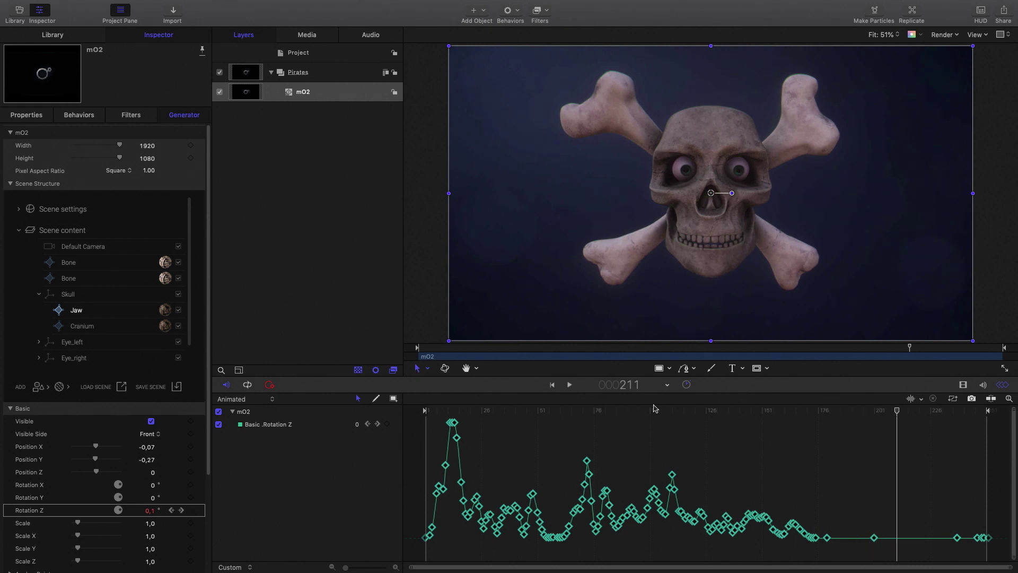
left_click_drag(649, 412, 419, 392)
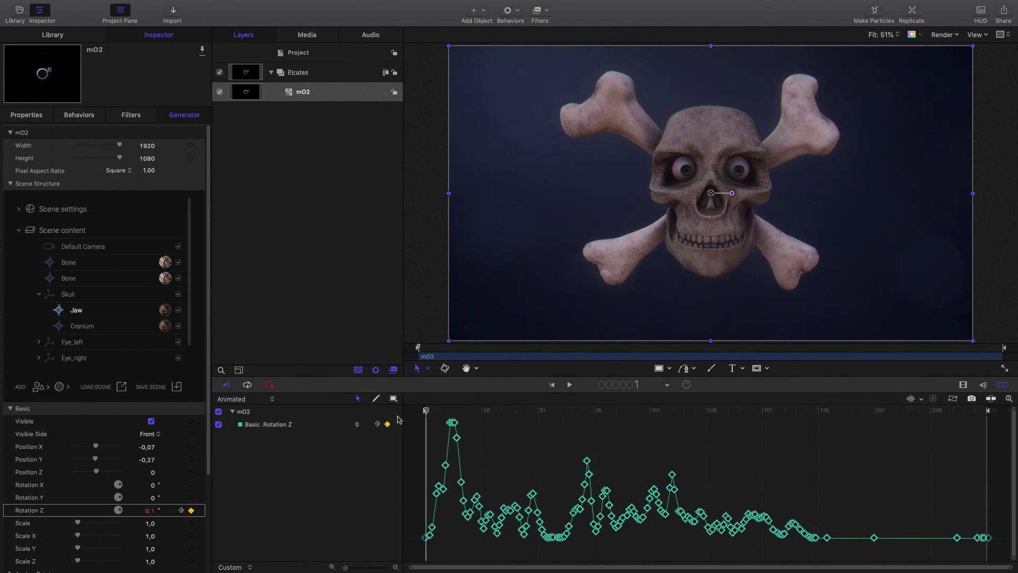
- Marquee-select the first Rotation Z peak keyframes, drag them lower, then play back to check the jaw
mouse_move(474, 460)
left_mouse_down()
mouse_move(444, 419)
mouse_move(461, 458)
left_mouse_up()
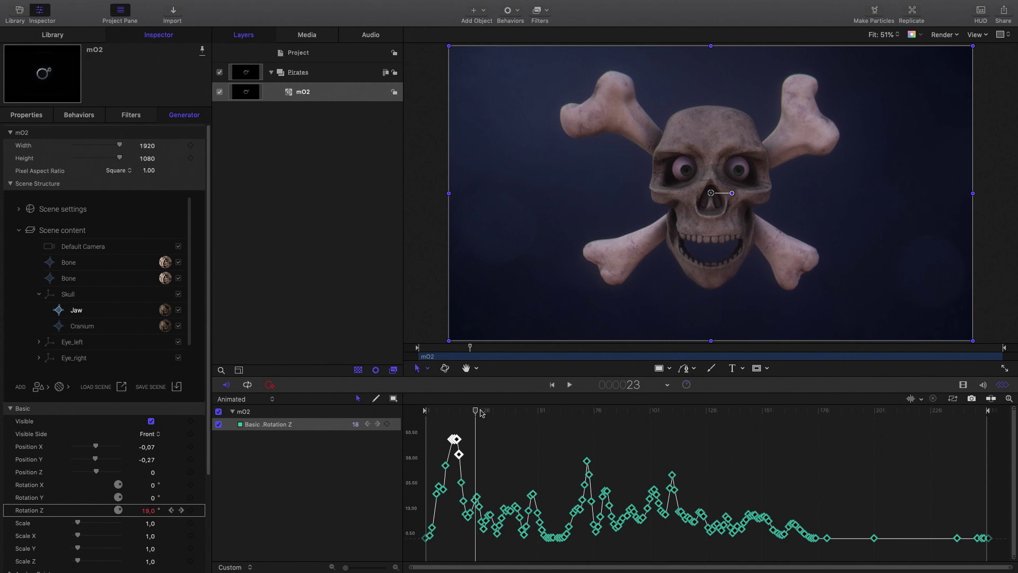
left_click_drag(425, 410, 456, 458)
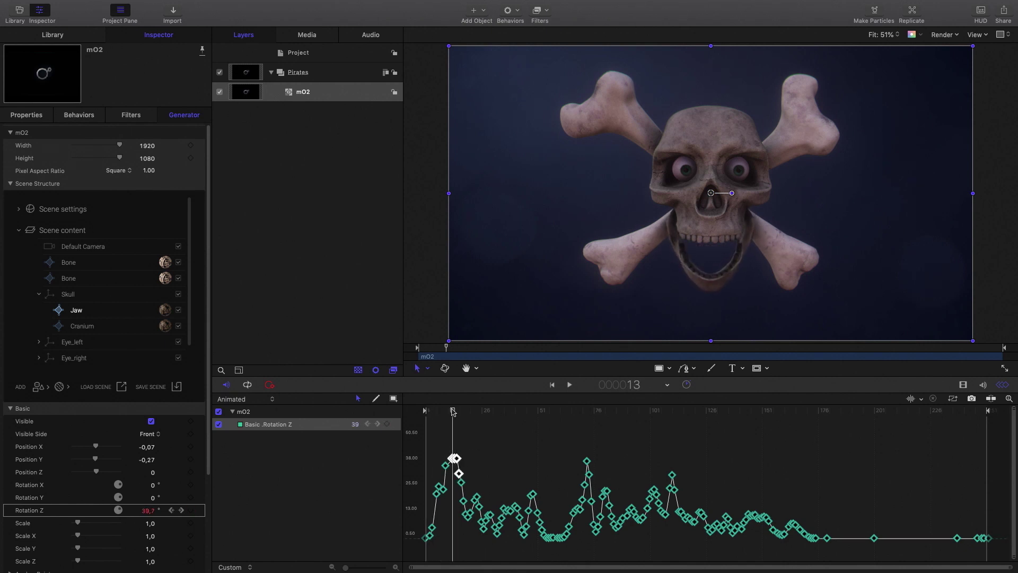
key("space")
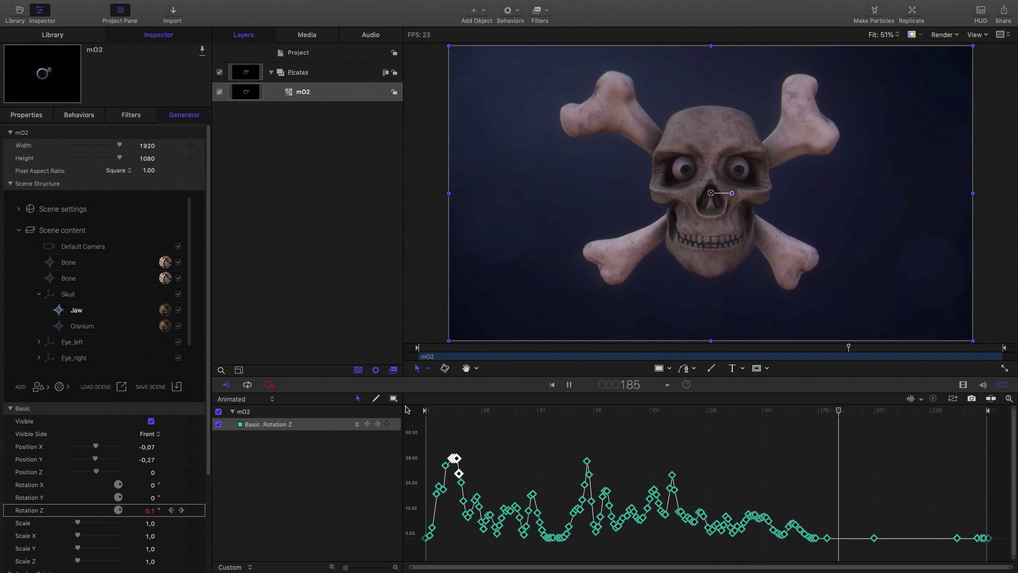
key("space")
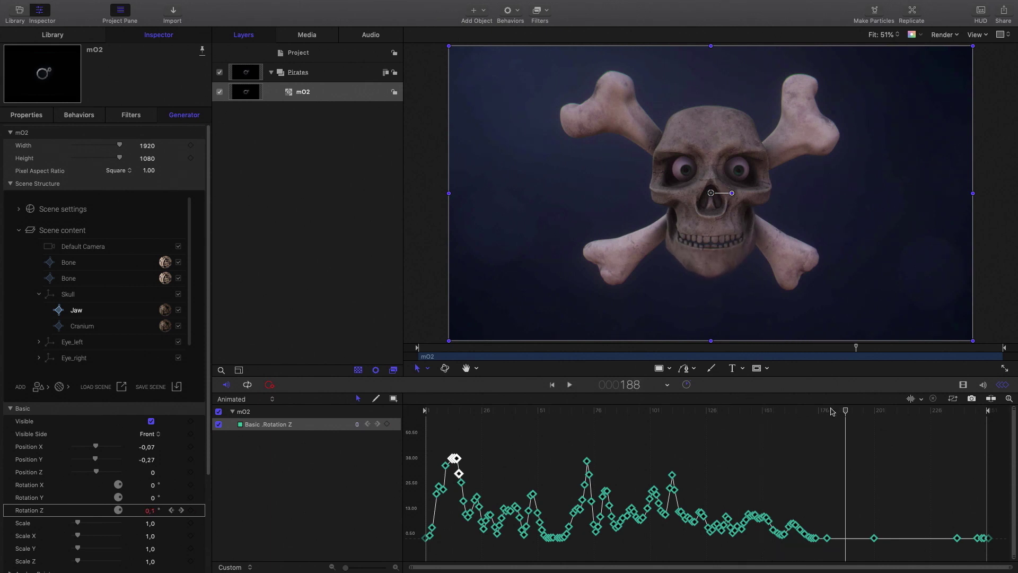
left_click_drag(828, 411, 408, 418)
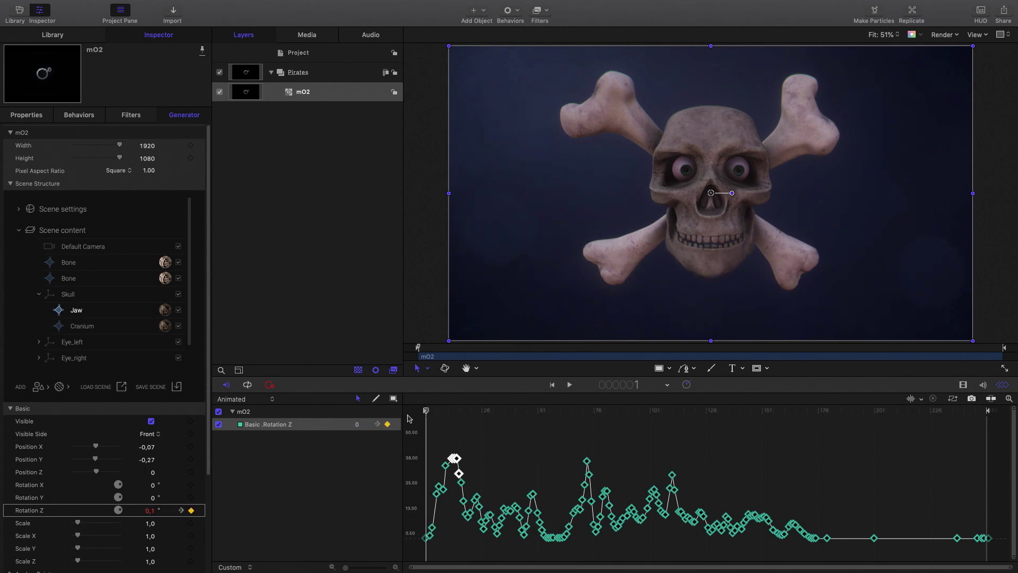
- Hide the Keyframe Editor and add Filters > motionVFX > mPuppet to the mO2 skull
left_click(1003, 385)
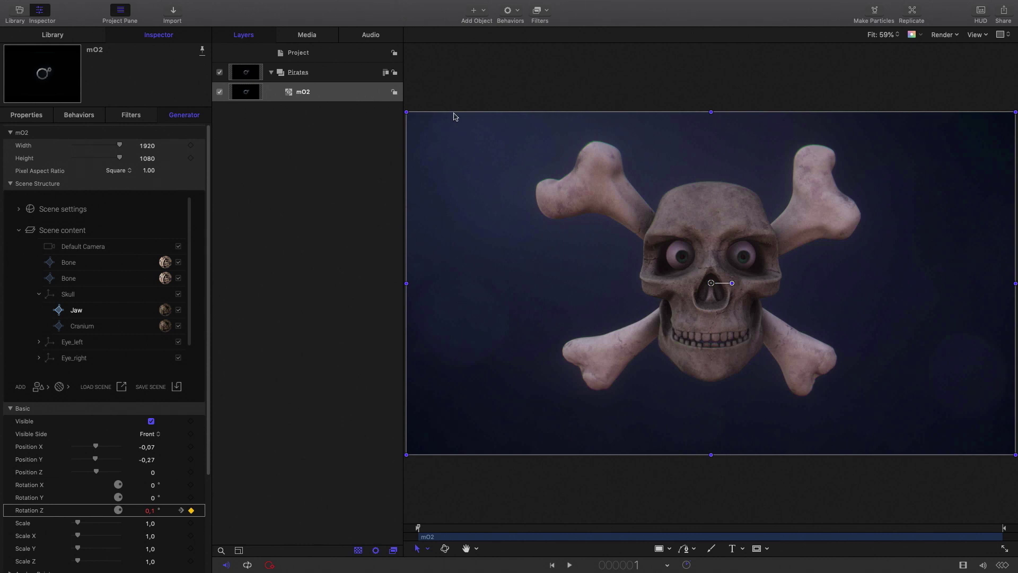
left_click(548, 12)
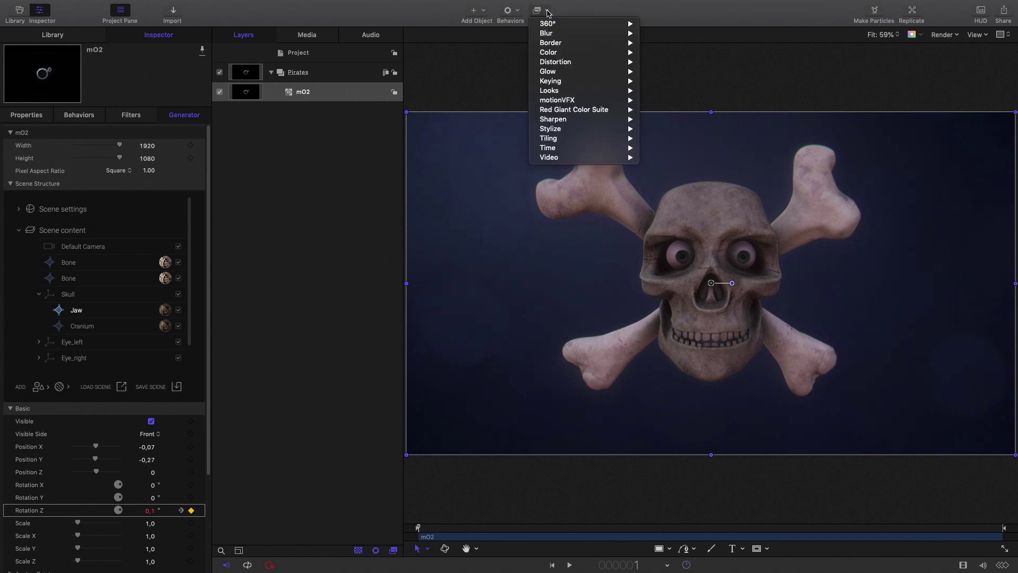
mouse_move(563, 100)
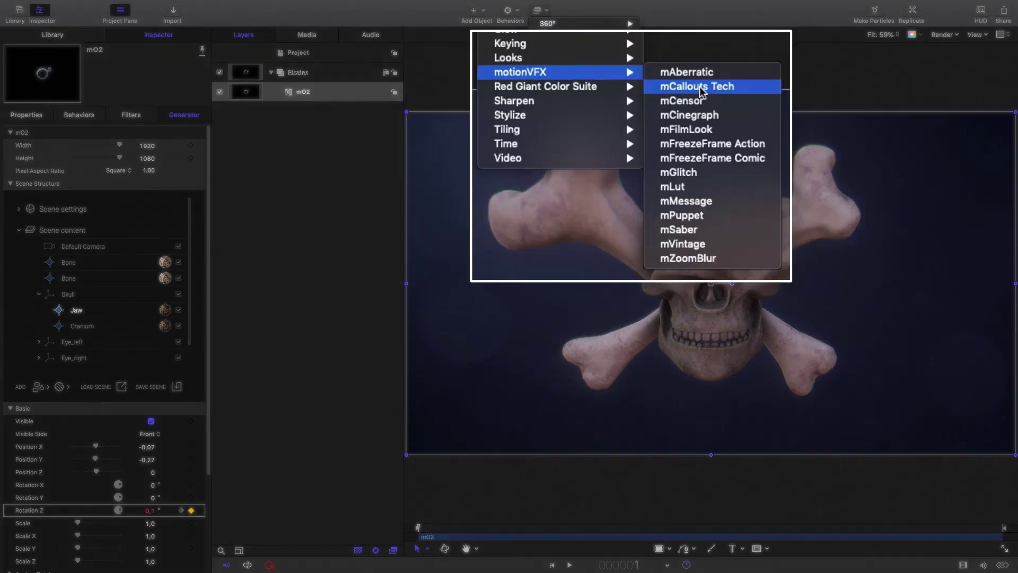
left_click(679, 215)
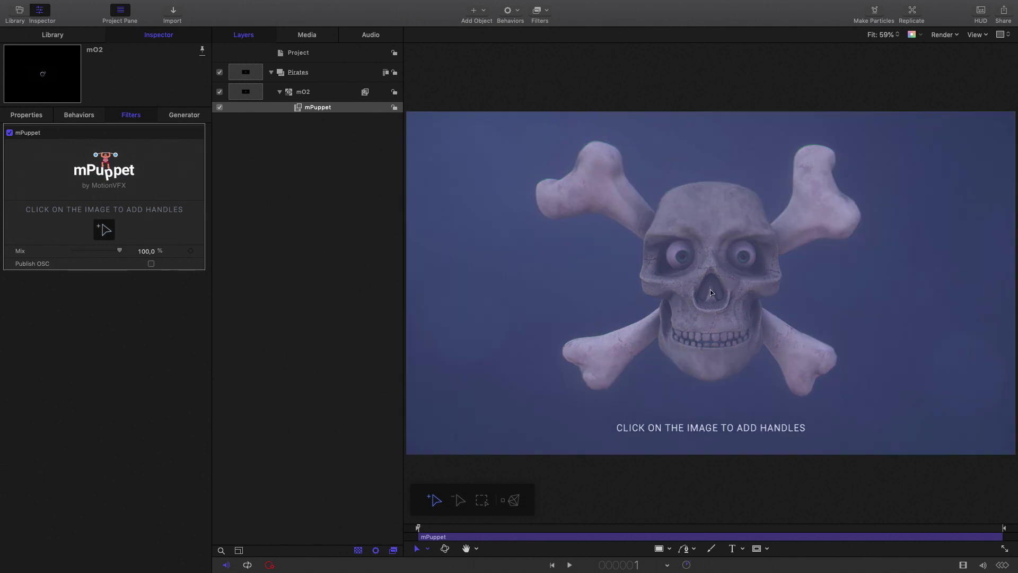
- Place puppet handles on the skull's brow, nose bridge, chin, top and both brow corners
left_click(698, 240)
left_click(726, 239)
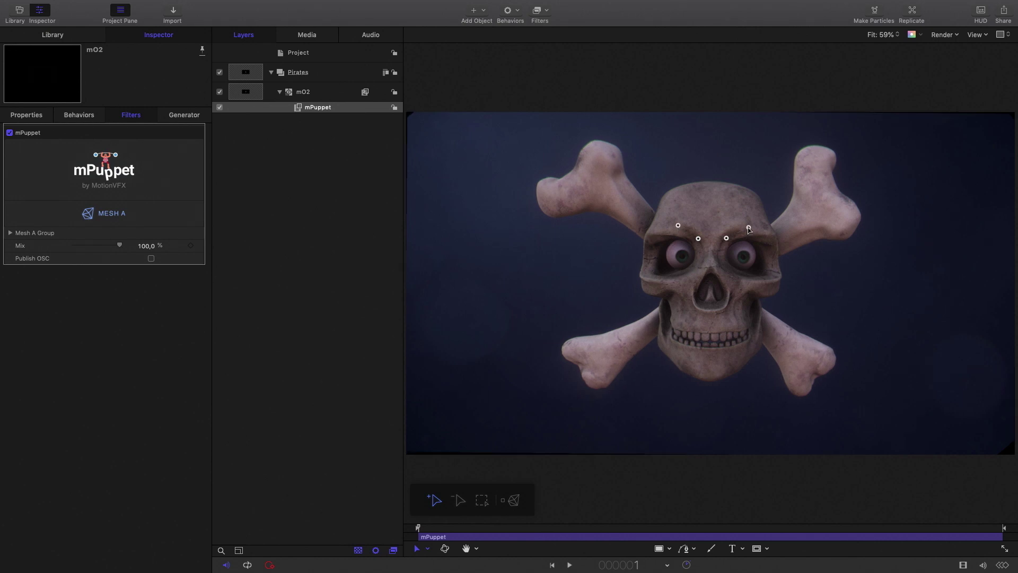
left_click(711, 265)
left_click(711, 377)
left_click(713, 183)
left_click(750, 192)
left_click(779, 234)
- Pin the crossbone ends, extra skull points and jaw sides, then nudge the eye handle slightly down
left_click(826, 198)
left_click(644, 225)
left_click(584, 175)
left_click(673, 190)
left_click(657, 321)
left_click(599, 360)
left_click(806, 365)
left_click(763, 323)
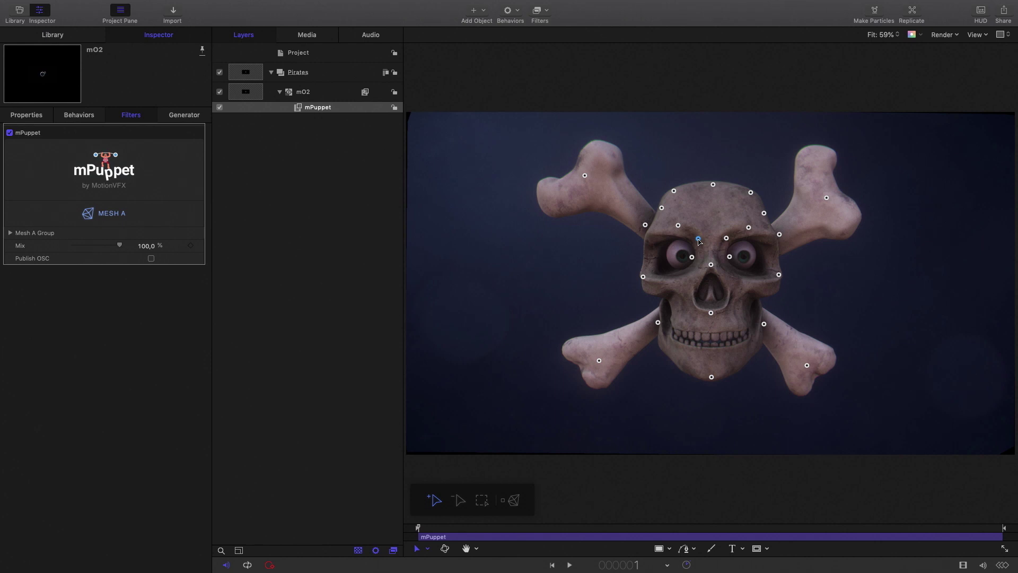
mouse_move(702, 247)
left_mouse_down()
mouse_move(692, 237)
mouse_move(710, 237)
mouse_move(706, 228)
mouse_move(706, 255)
mouse_move(697, 239)
left_mouse_up()
- Set the mPuppet mesh shape to 100% and density to Dense, then reveal the Handles list
left_click(9, 233)
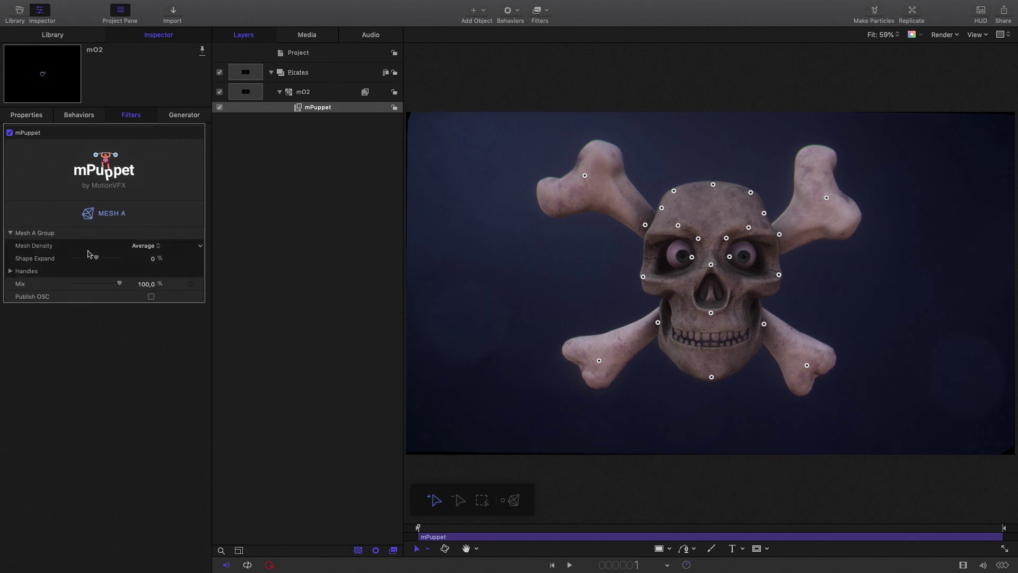
left_click_drag(96, 258, 142, 259)
left_click(515, 500)
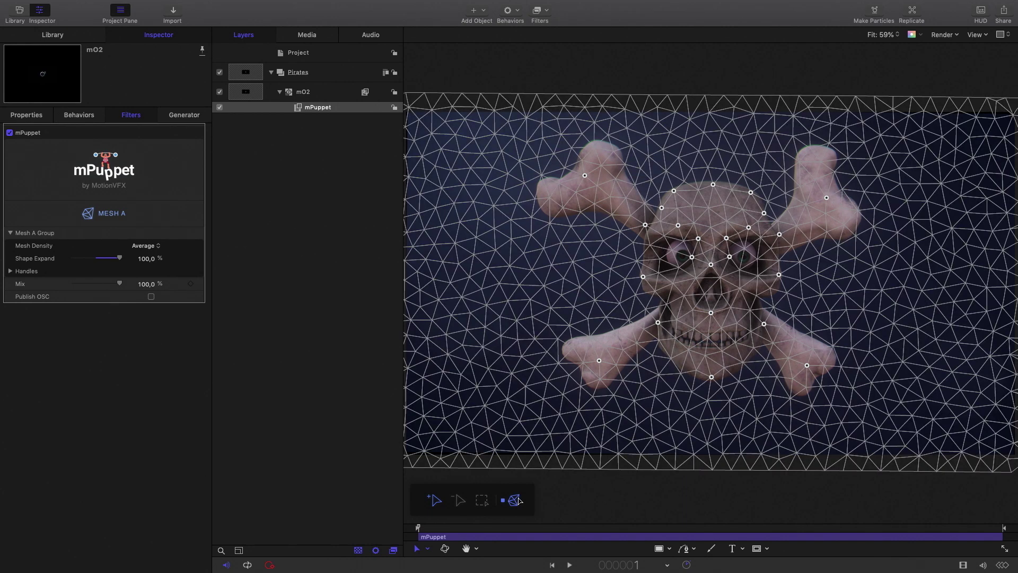
left_click(515, 500)
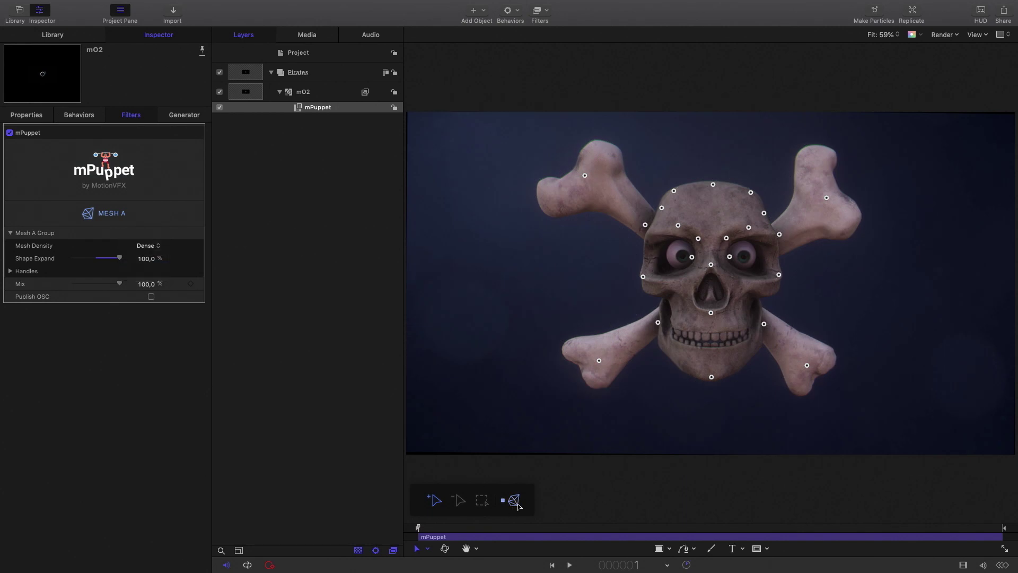
left_click(516, 501)
left_click(515, 500)
left_click(10, 272)
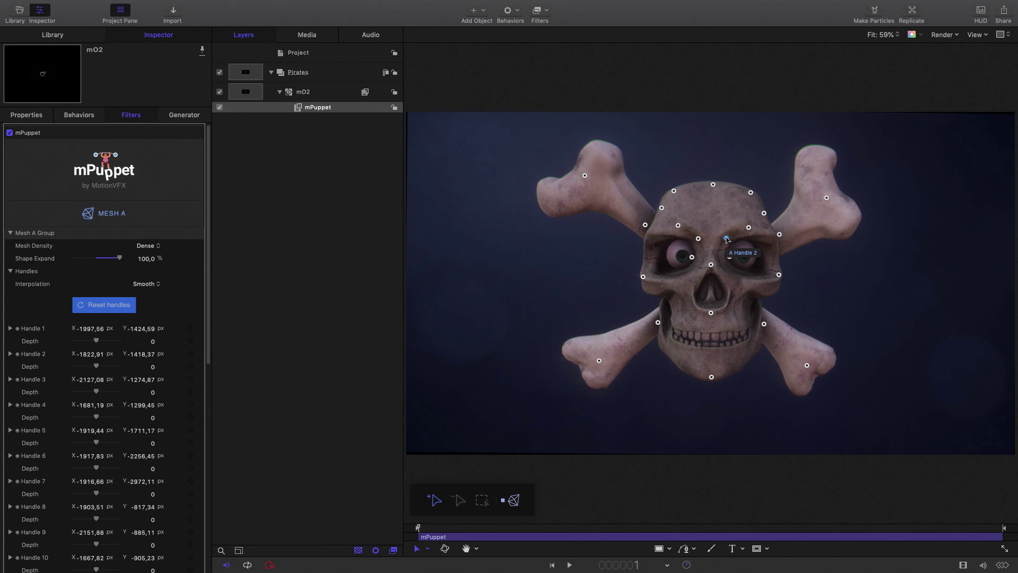
- Keyframe Handles 1 and 2 at frame 1, then pose the eye and brow handles at frame 26
left_click(190, 330)
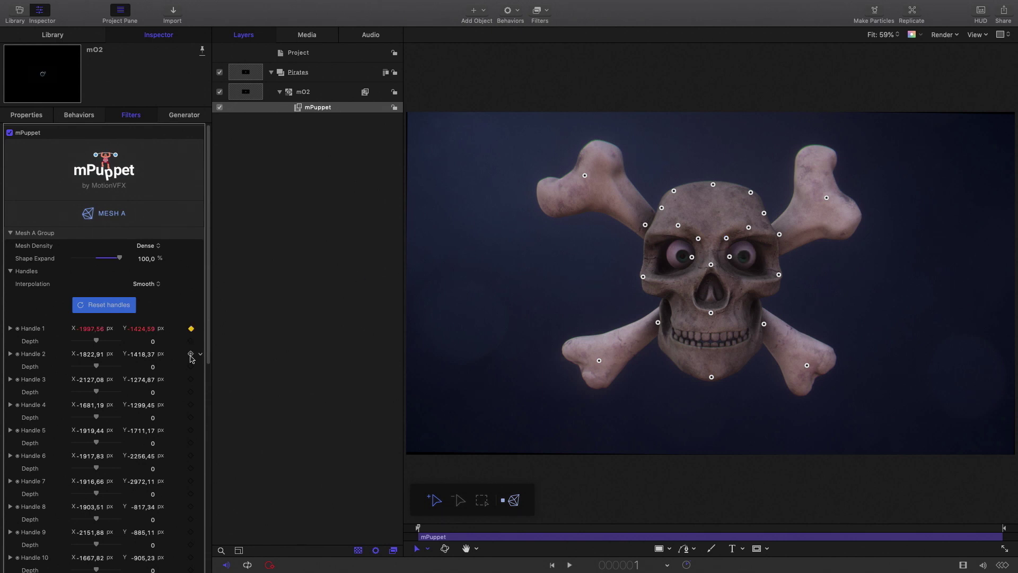
left_click(190, 354)
left_click(1002, 565)
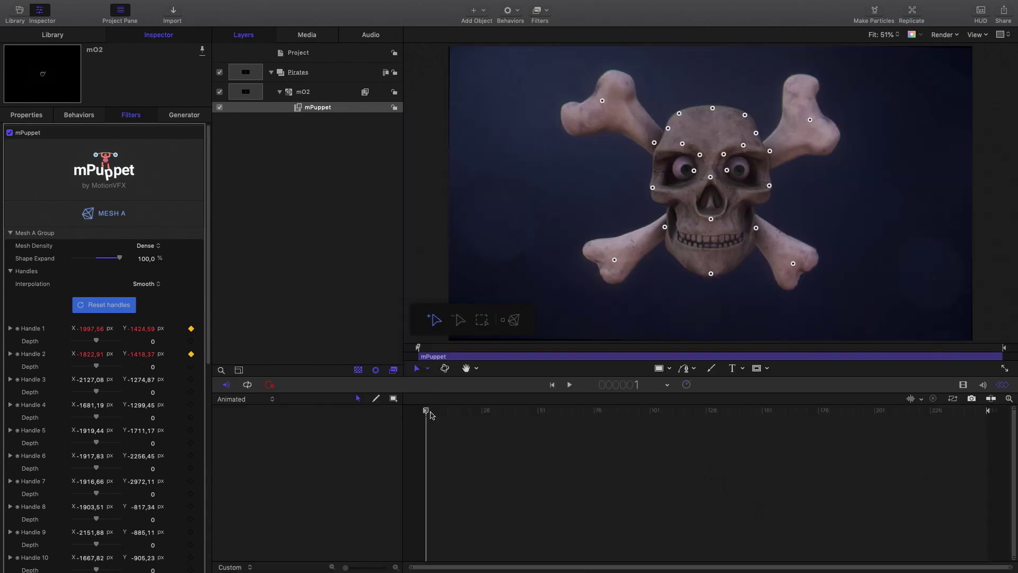
left_click_drag(431, 415, 481, 414)
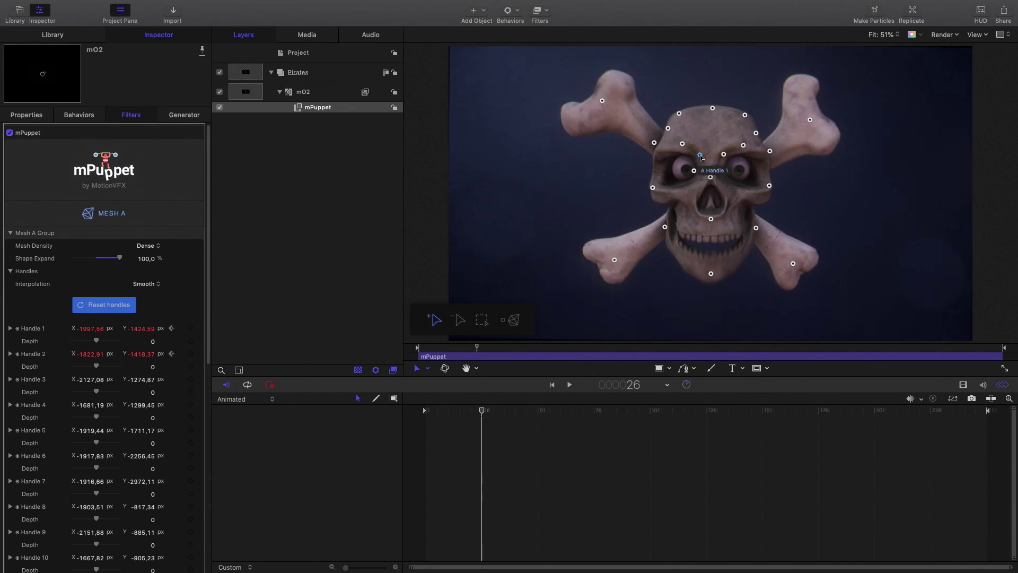
left_click_drag(701, 158, 718, 168)
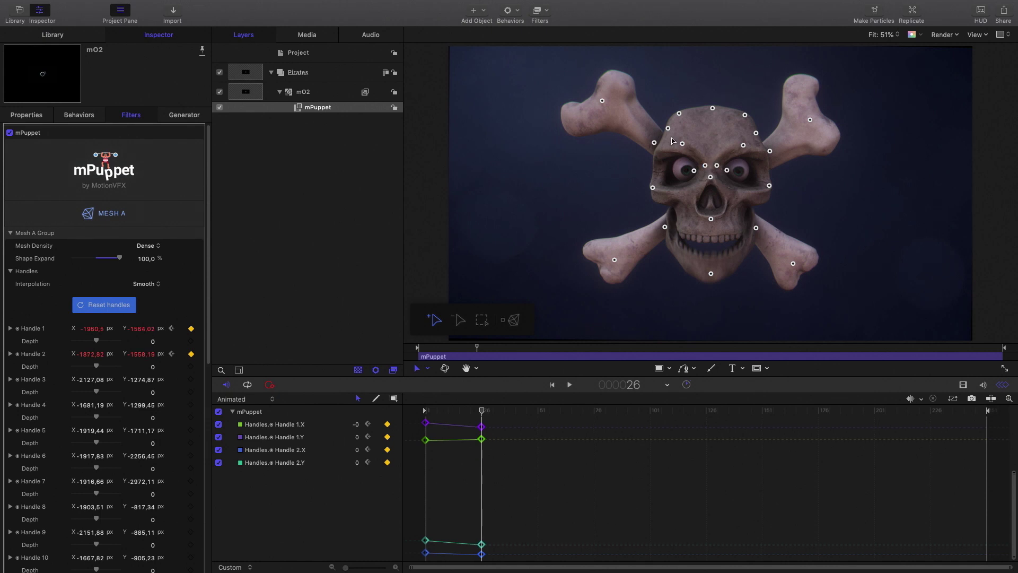
left_click_drag(683, 143, 683, 140)
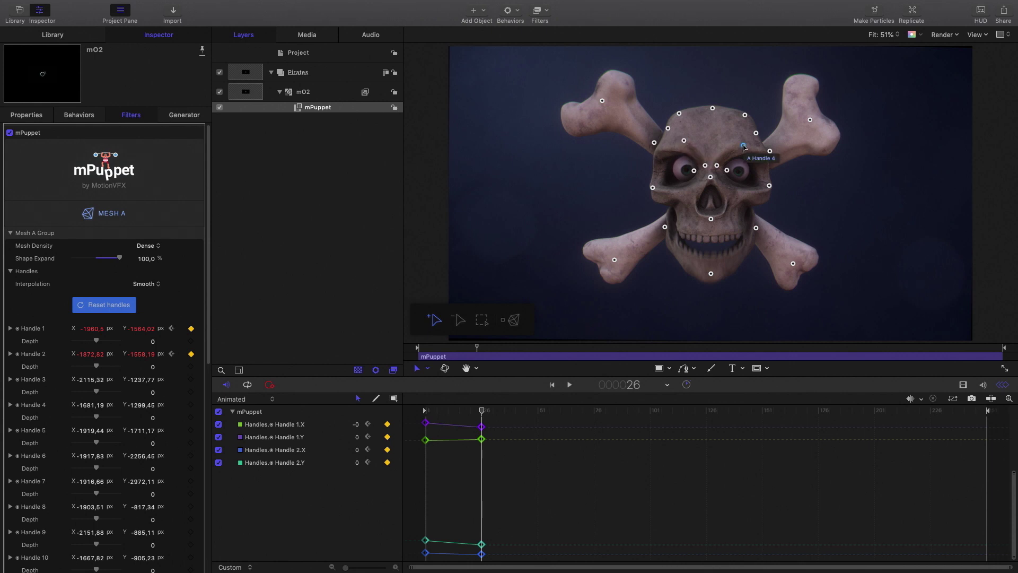
left_click_drag(744, 148, 745, 143)
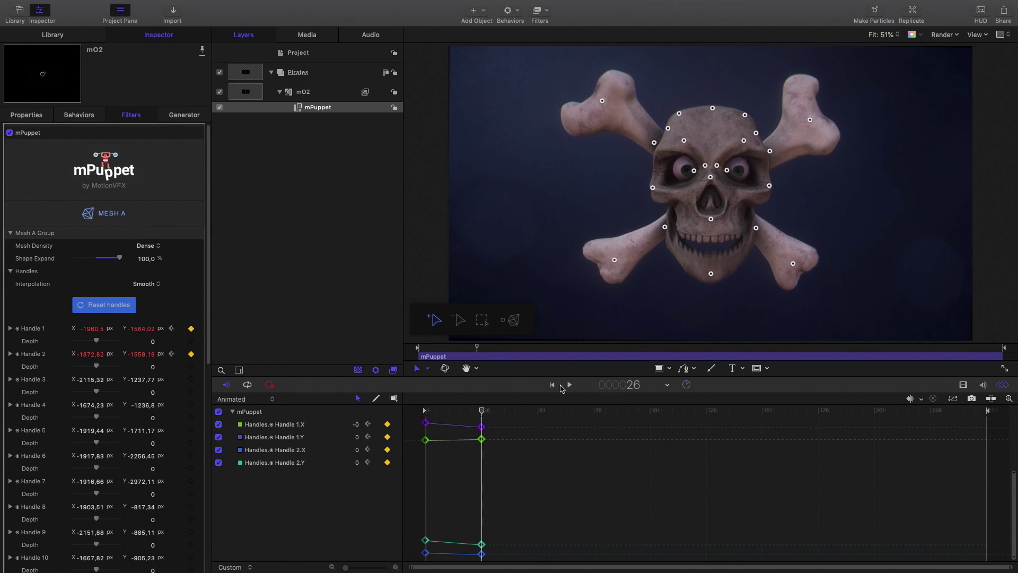
- Pose the eye and brow handles at frames 51, 76 and 101
left_click(538, 410)
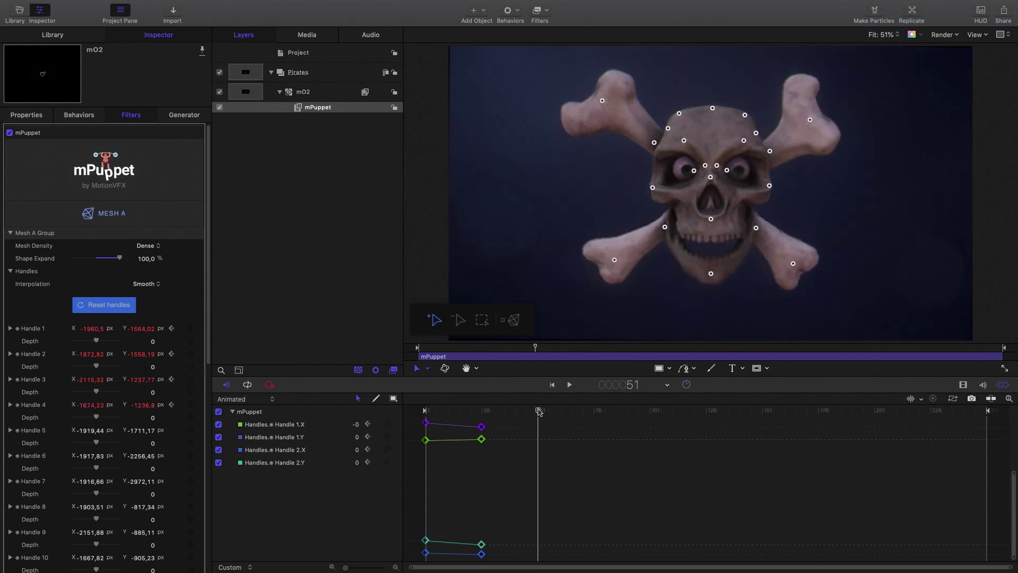
left_click_drag(538, 410, 594, 408)
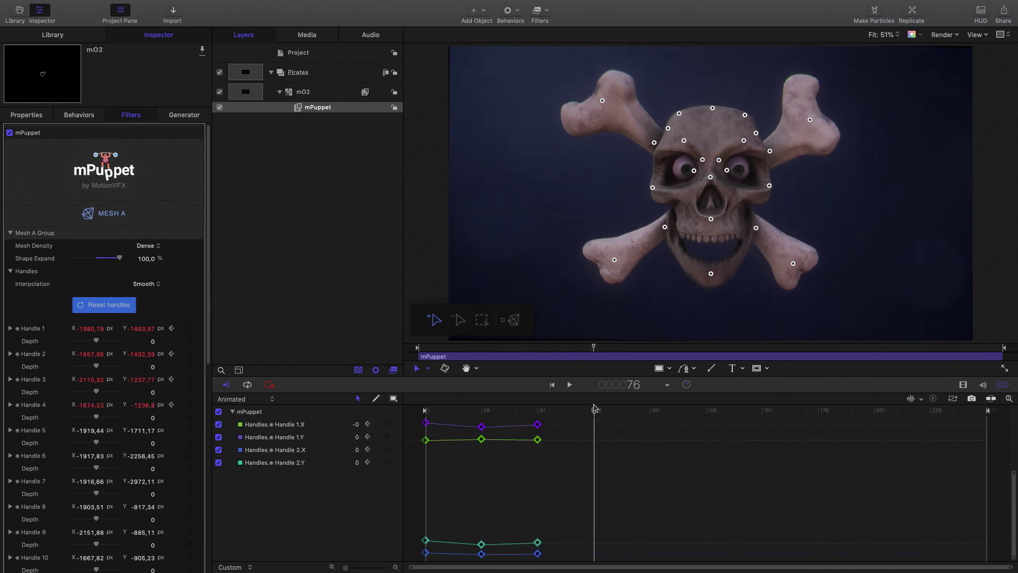
left_click_drag(702, 160, 681, 145)
left_click_drag(743, 140, 705, 163)
left_click(649, 411)
left_click_drag(714, 168, 701, 158)
- Pose the eye and brow handles at frames 151, 176, 201 and 227
left_click(706, 411)
left_click(762, 410)
left_click_drag(713, 167, 681, 149)
left_click_drag(747, 144, 716, 162)
left_click(818, 410)
left_click(874, 410)
left_click_drag(703, 161, 681, 144)
left_click_drag(745, 151, 681, 141)
left_click(932, 411)
left_click_drag(745, 144, 745, 141)
- From frame 1, set the Handle 1.X–4.Y curves to Bezier interpolation, then select the Pirates group
left_click_drag(932, 410, 403, 415)
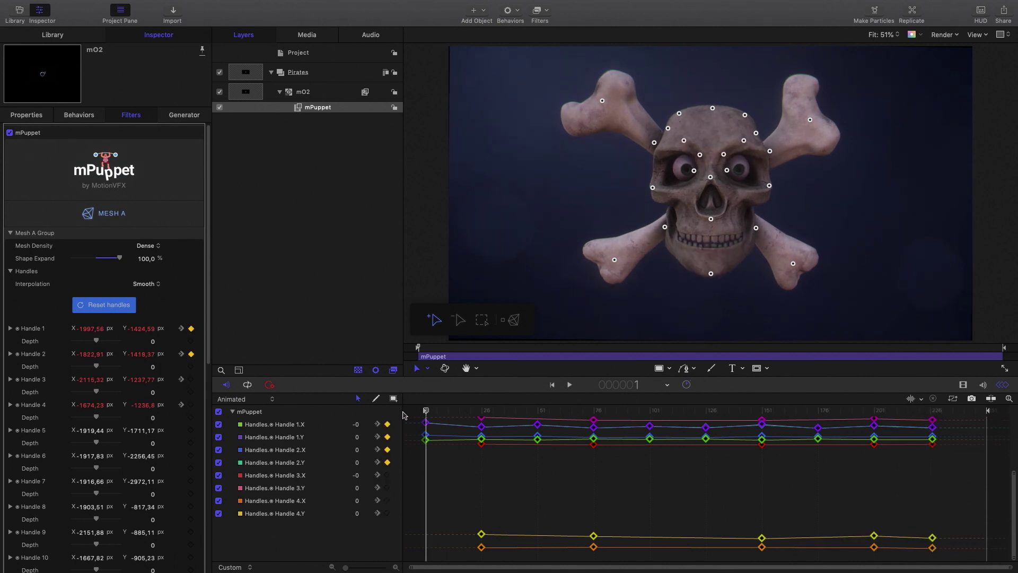
left_click(286, 429)
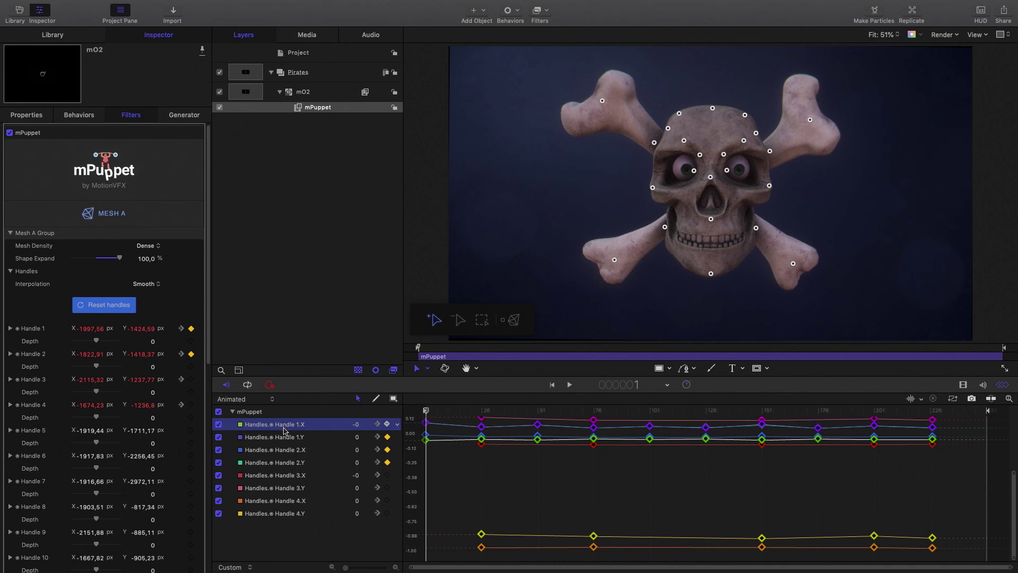
left_click(299, 517, "shift")
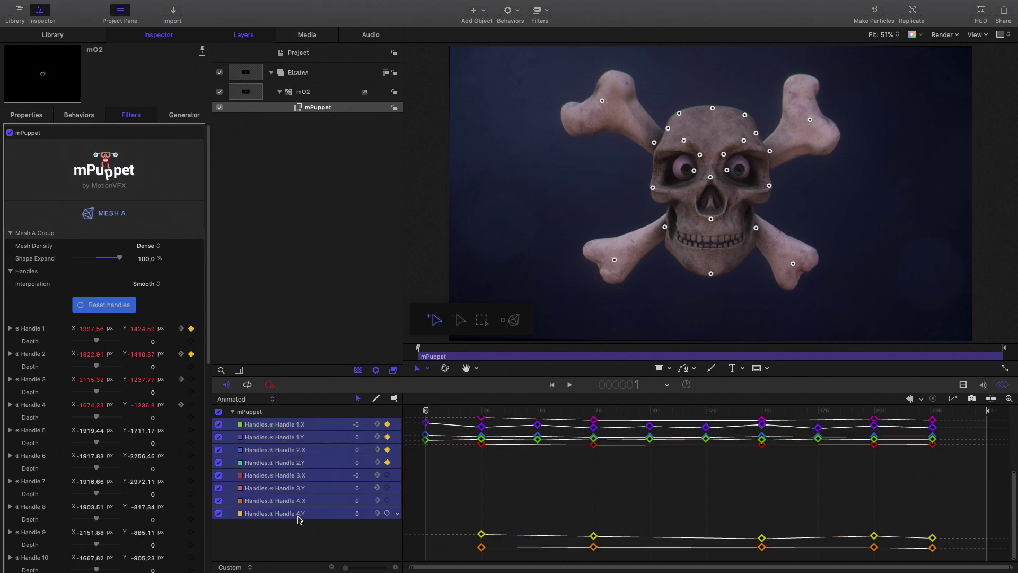
left_click(400, 427)
mouse_move(435, 485)
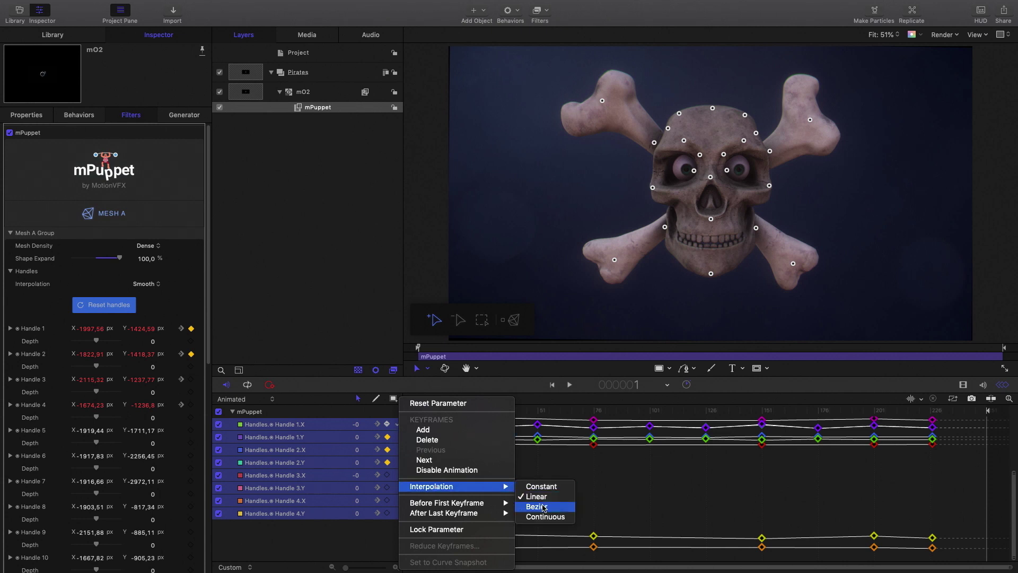
left_click(543, 504)
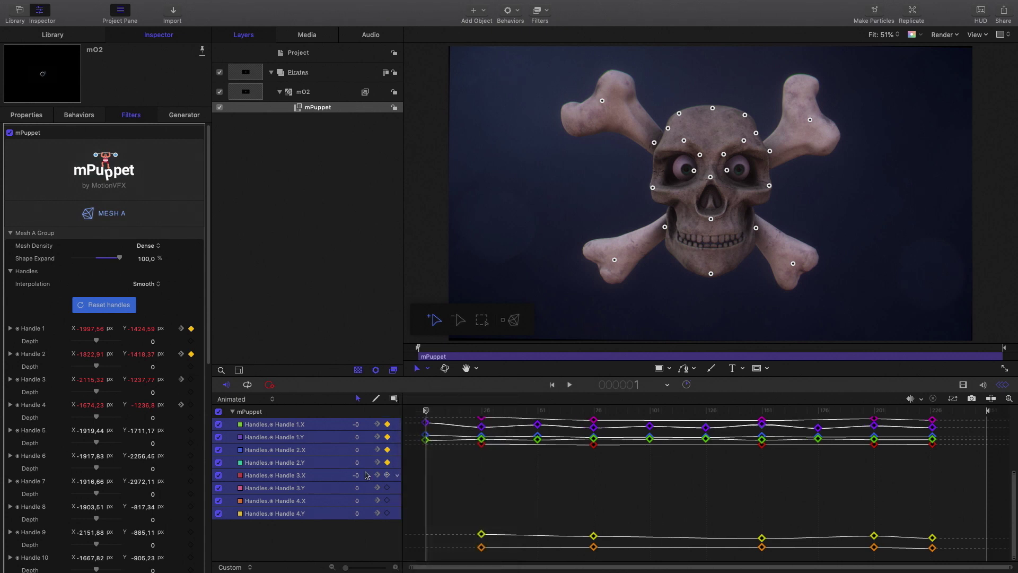
left_click(350, 412)
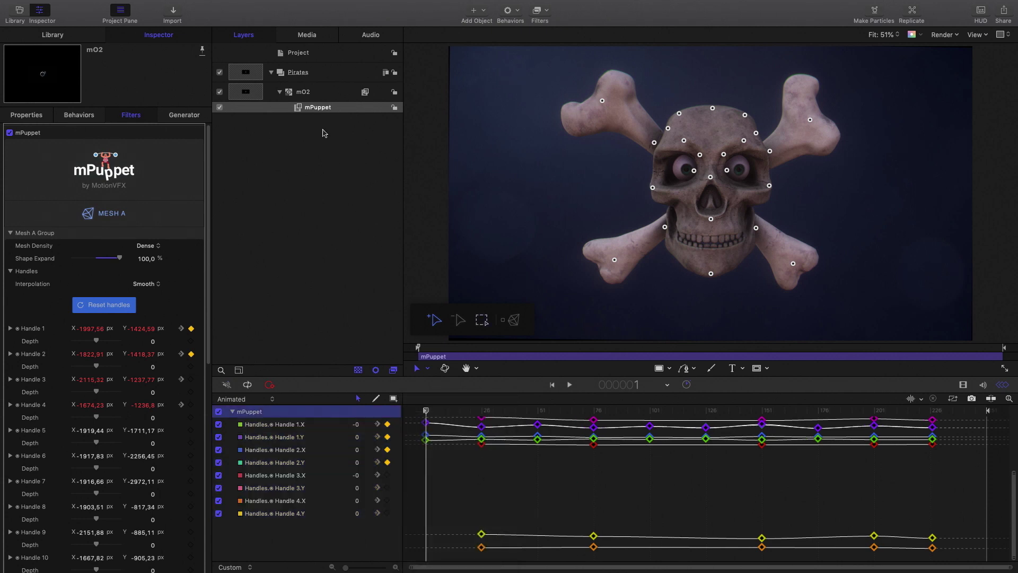
left_click(328, 74)
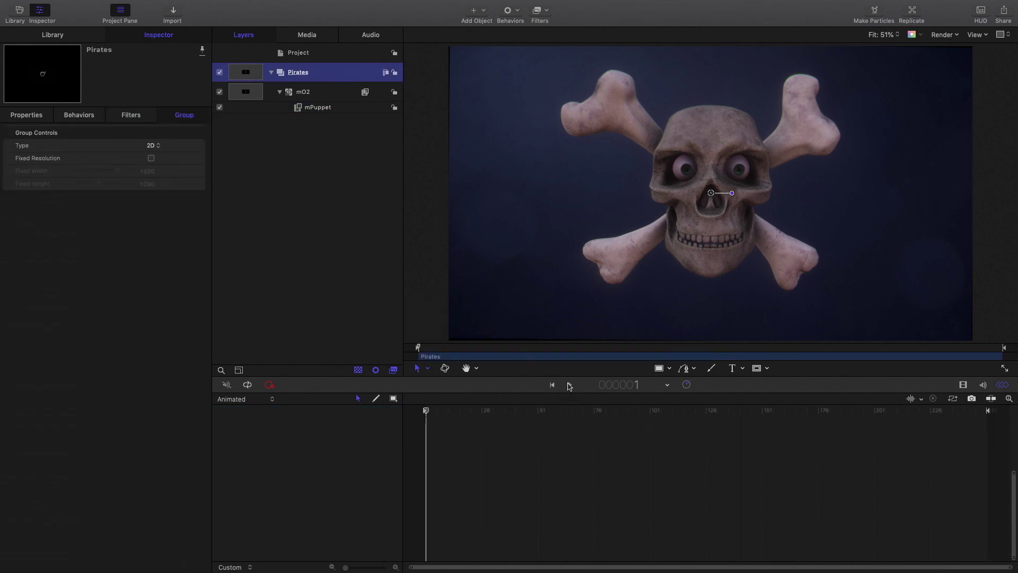
- Play the skull animation through to the end, then drag the playhead back to frame 1
left_click(568, 385)
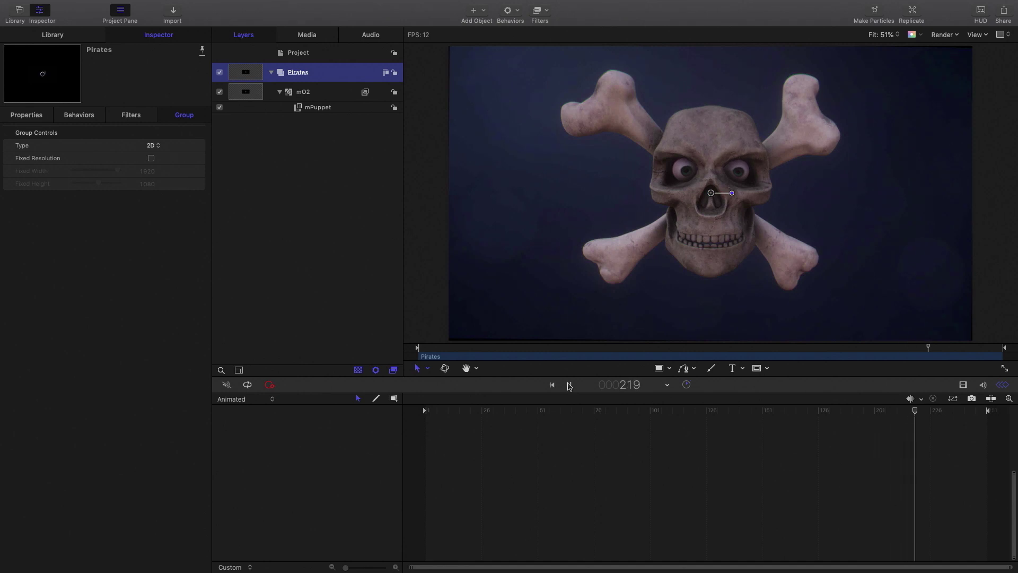
left_click(569, 385)
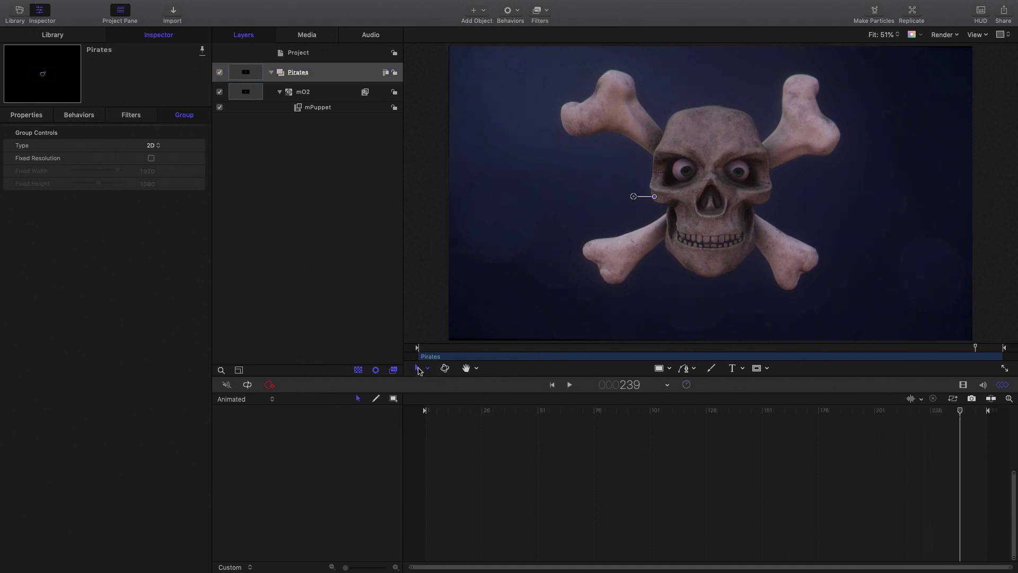
mouse_move(425, 347)
left_mouse_down()
mouse_move(385, 351)
mouse_move(535, 347)
mouse_move(419, 348)
left_mouse_up()
- Keyframe Eye_left's Rotation Y at -152,5 at the start and change it around frame 100
left_click(1002, 386)
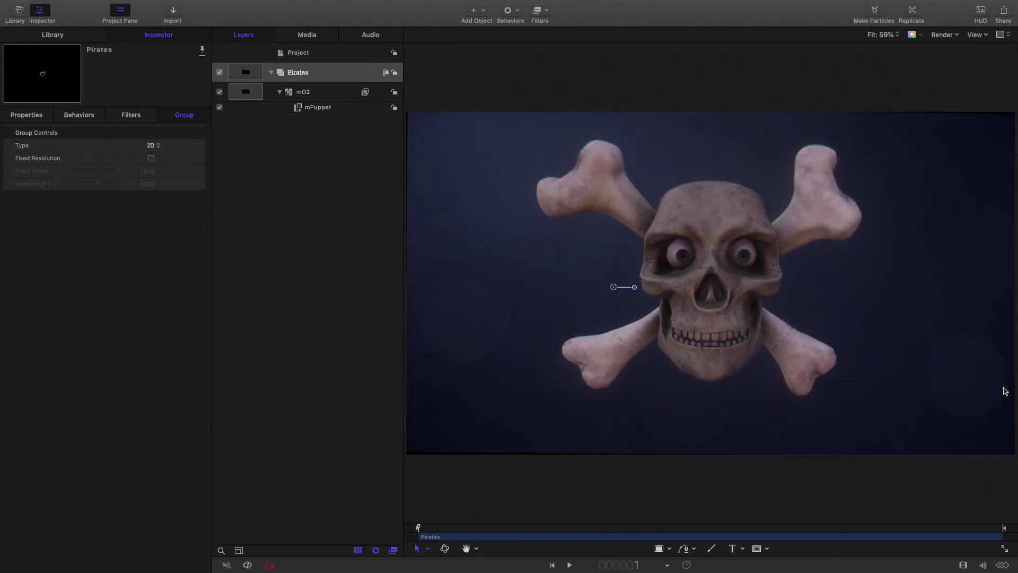
left_click(316, 99)
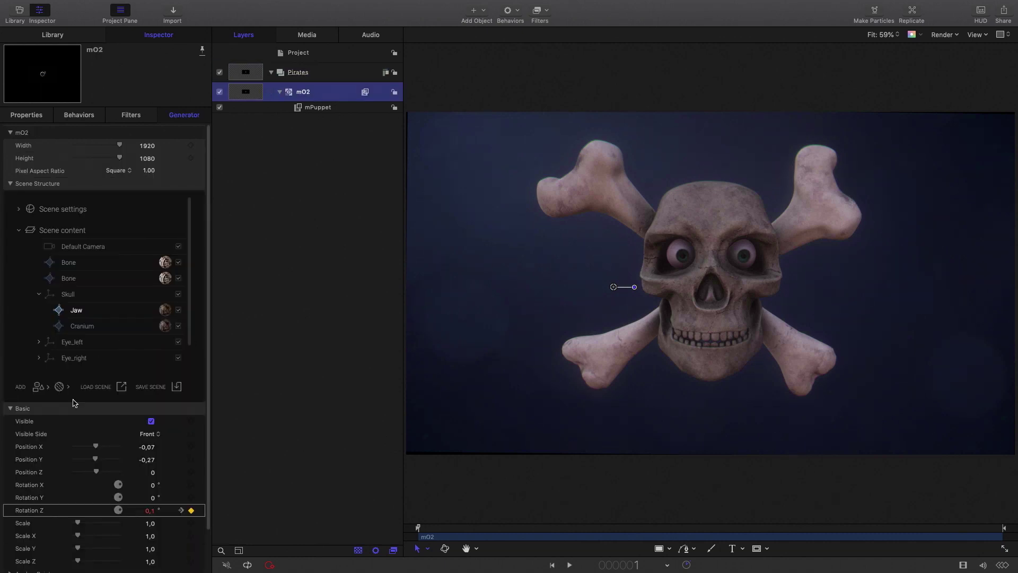
left_click(75, 344)
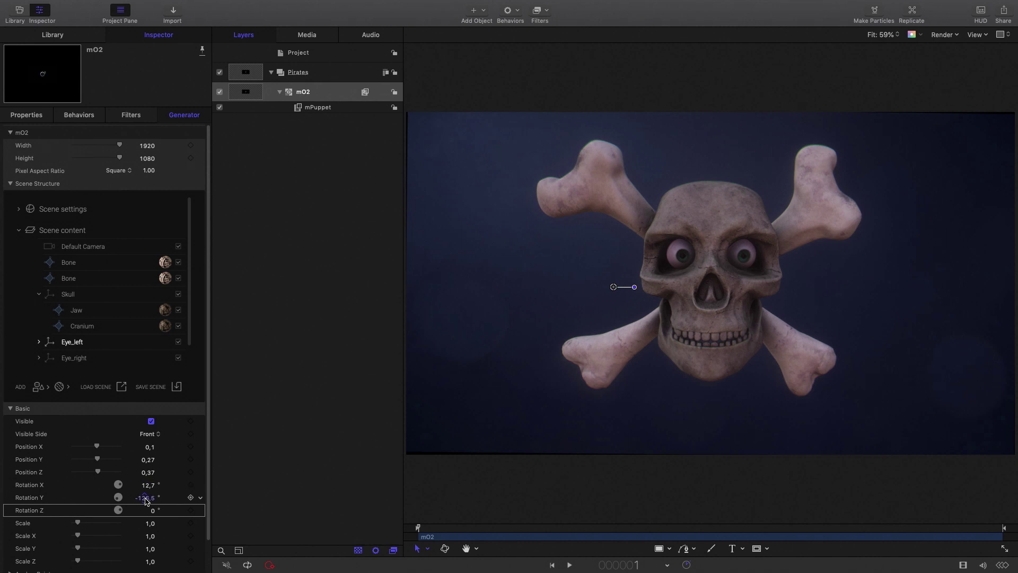
left_click_drag(144, 497, 144, 497)
left_click(191, 497)
left_click_drag(418, 530, 650, 541)
left_click_drag(144, 497, 144, 498)
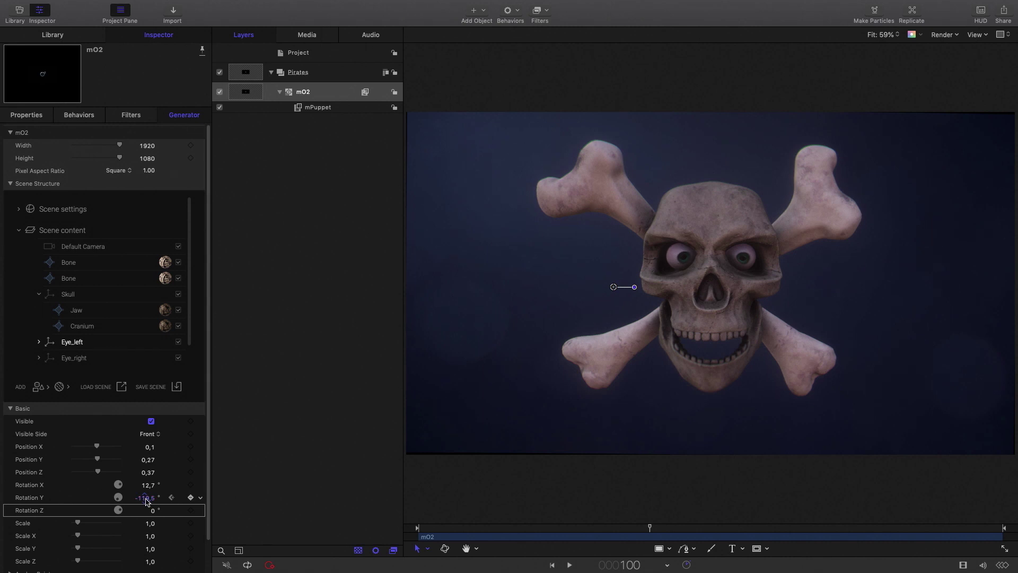
left_click(146, 498)
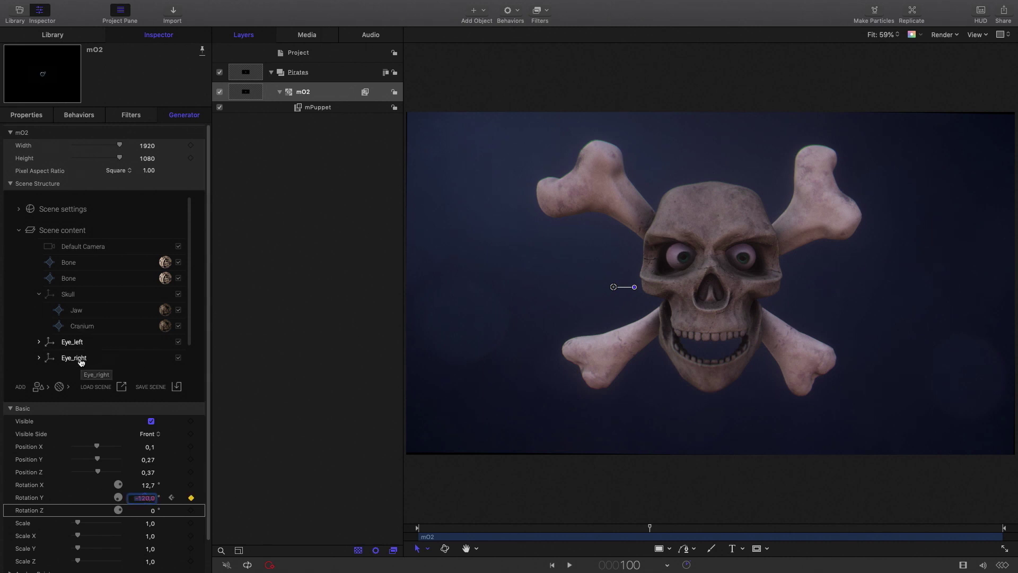
- Keyframe Eye_right's Rotation Y at -103,5, turn it again later in the timeline, then review from the start
left_click(72, 358)
left_click(191, 497)
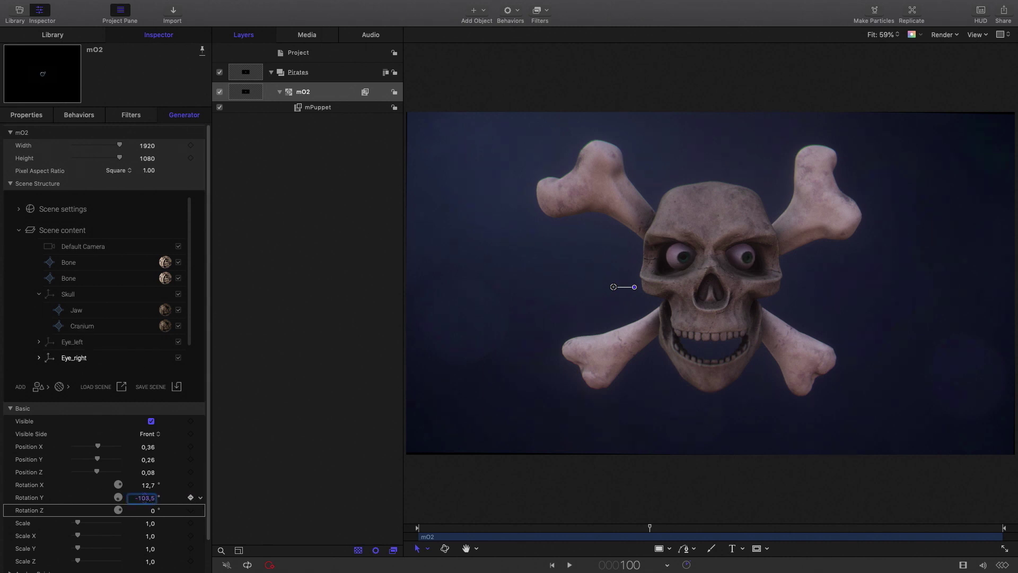
left_click(611, 526)
left_click_drag(618, 526, 813, 530)
left_click_drag(144, 498, 141, 497)
left_click(72, 341)
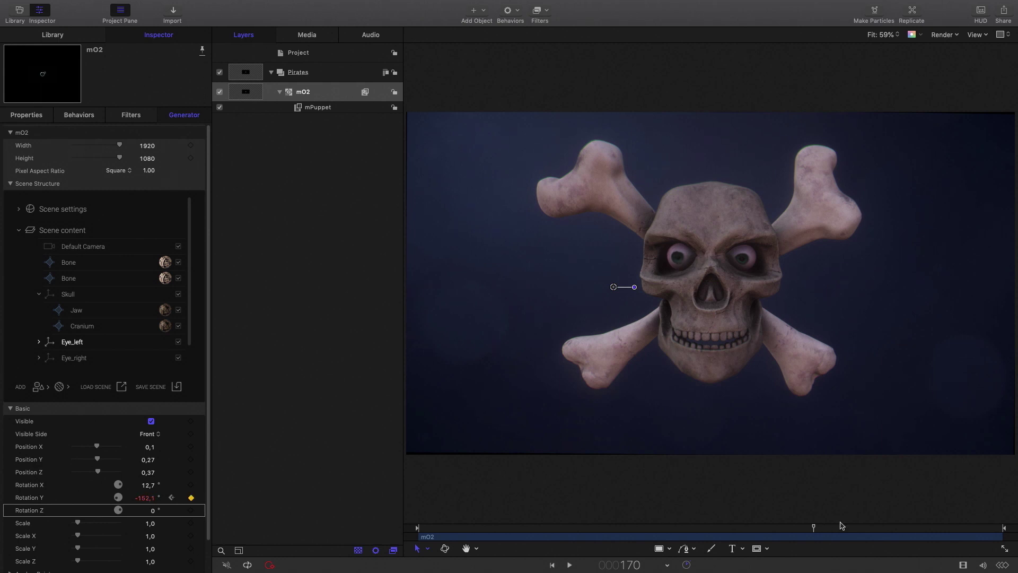
left_click_drag(813, 529, 372, 526)
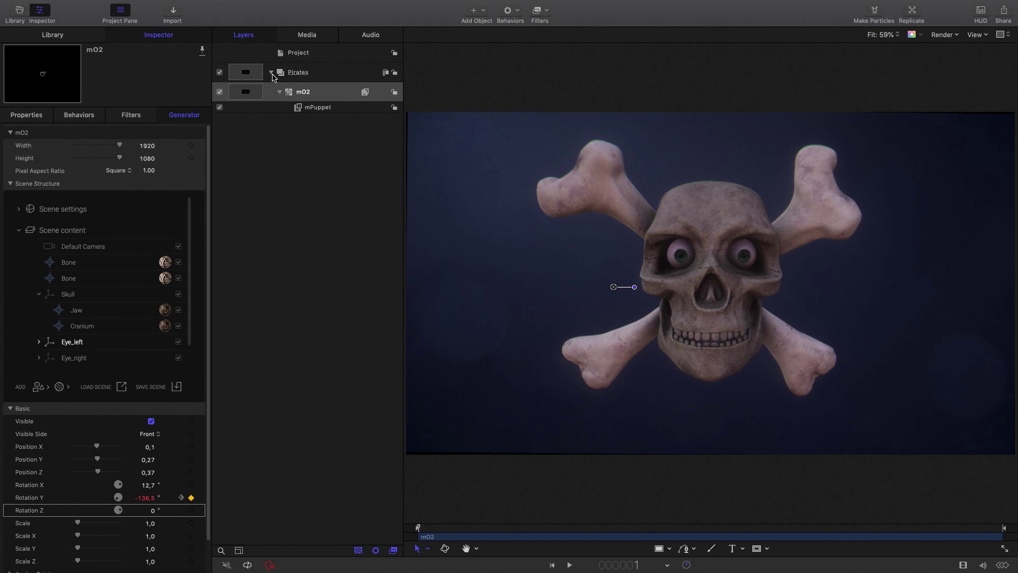
- Create a new group named Smoke and add the mSmoke_4K_01 clip into it
right_click(316, 196)
left_click(320, 197)
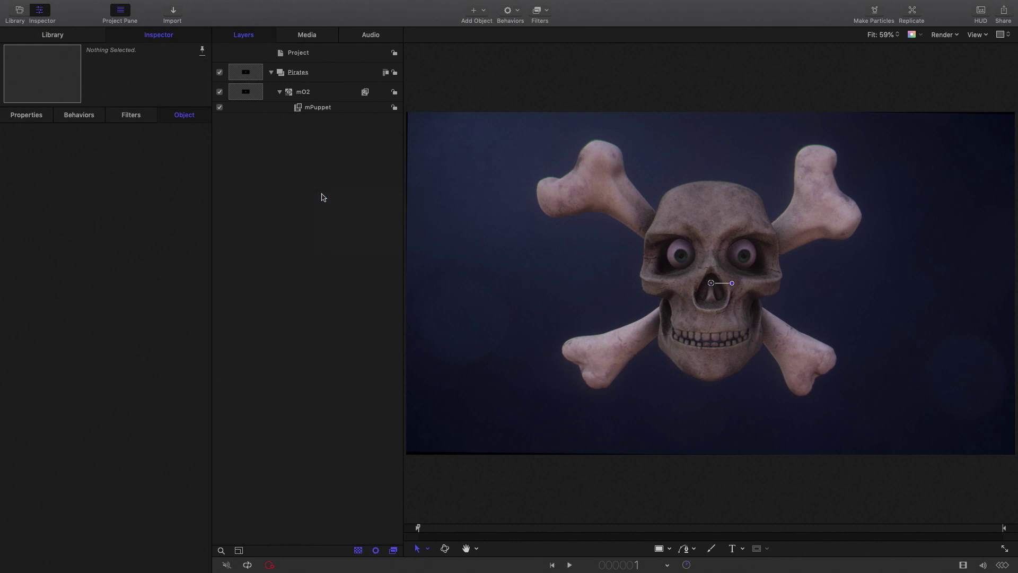
type("Smoke")
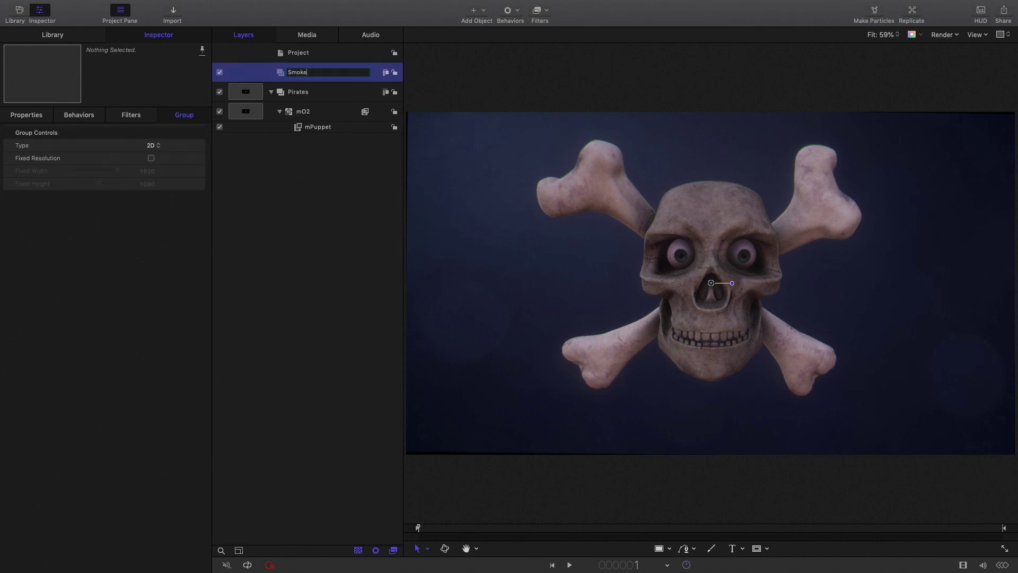
left_click_drag(330, 497, 306, 74)
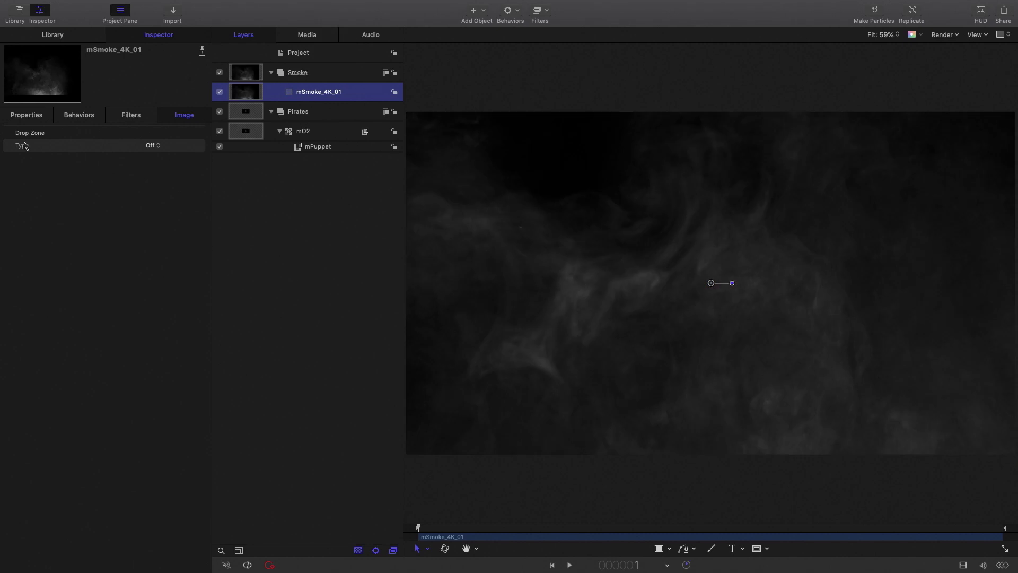
- Set the smoke clip's blend mode to Screen, then show the project's media files
left_click(33, 119)
left_click(136, 237)
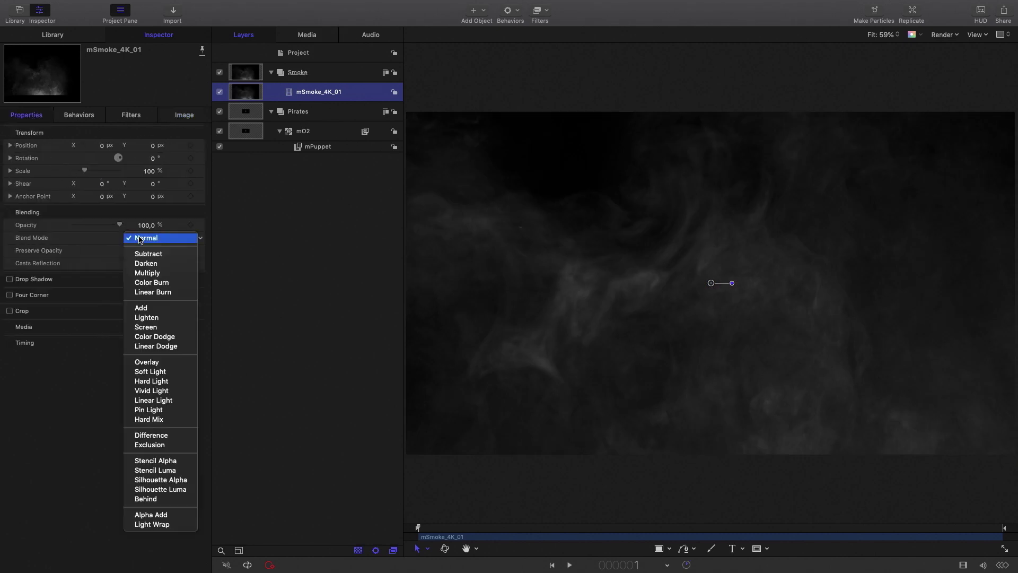
left_click(154, 327)
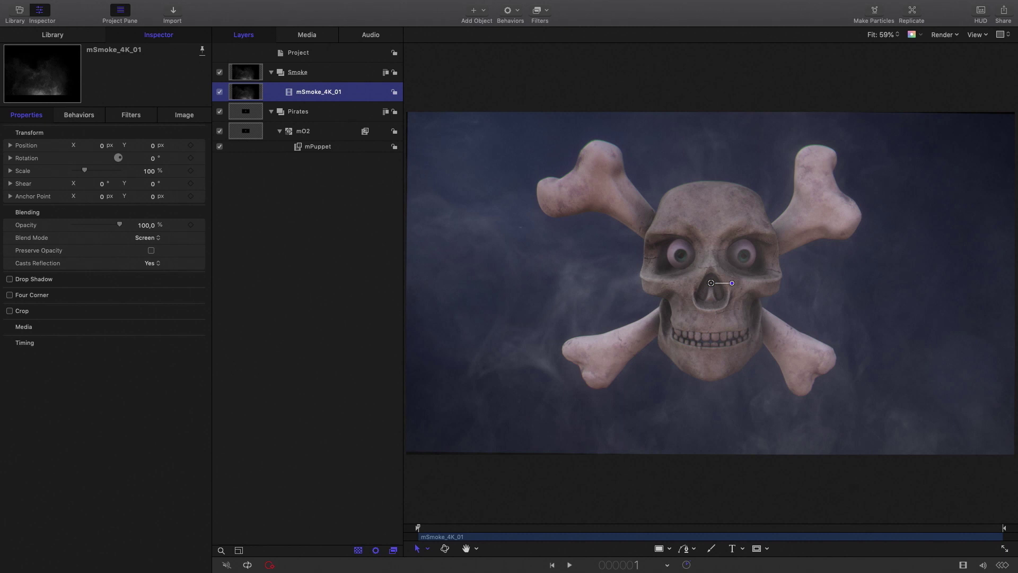
left_click(307, 36)
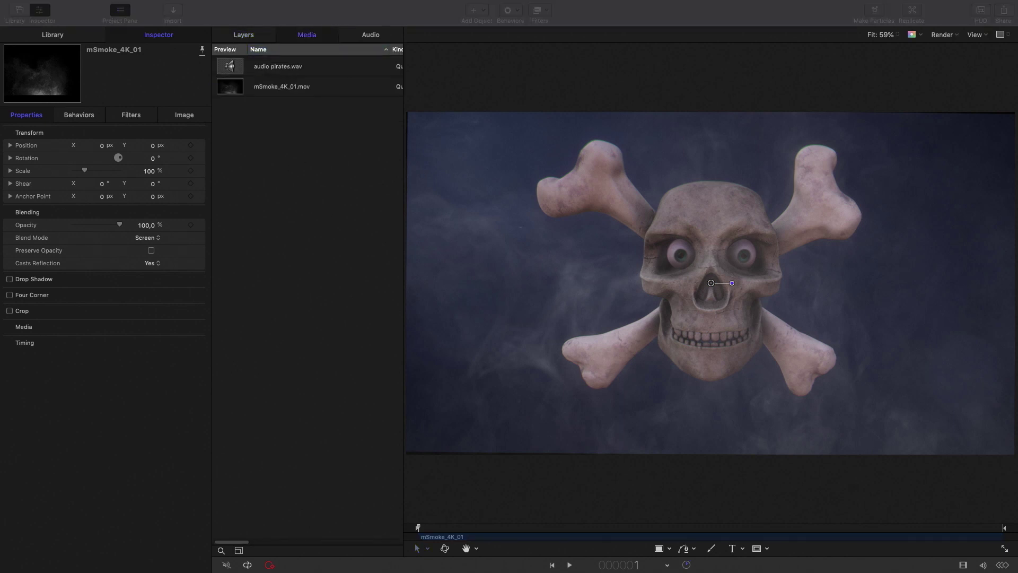
- Import mSmoke_4K_03.mov and place it in the mO2 scene's Drop Zone background
left_click_drag(355, 360, 302, 226)
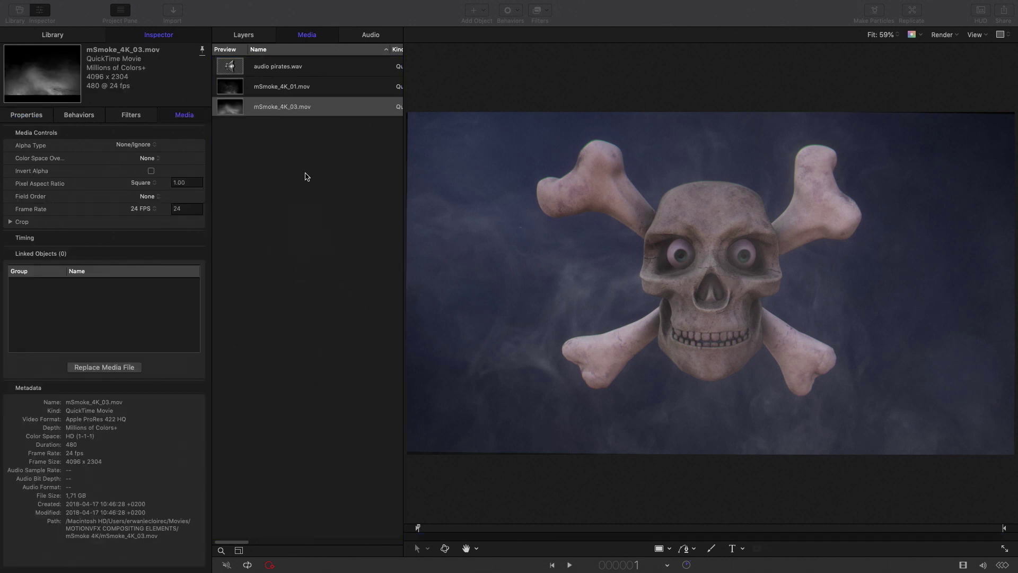
left_click(244, 35)
left_click(314, 133)
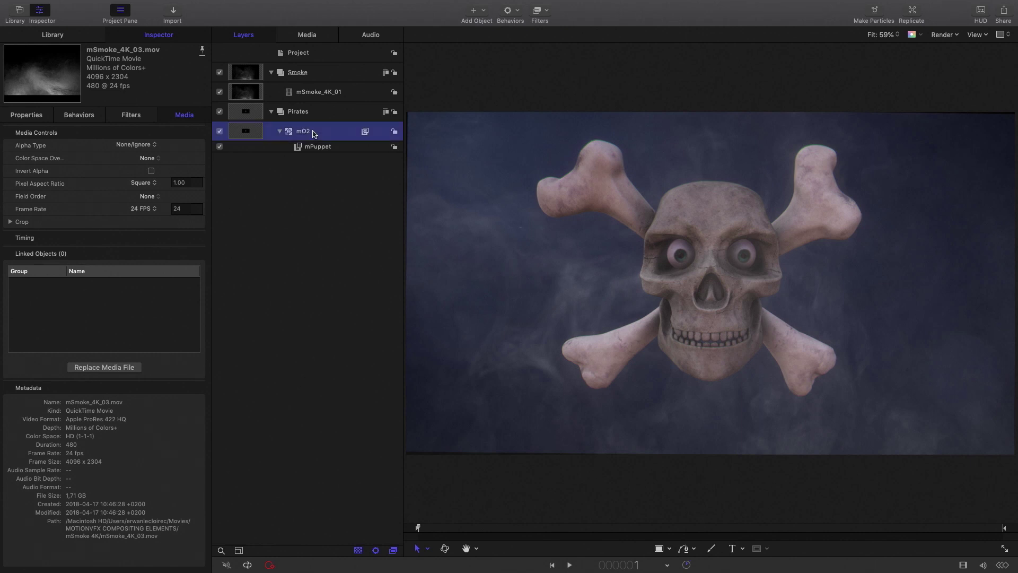
left_click(20, 210)
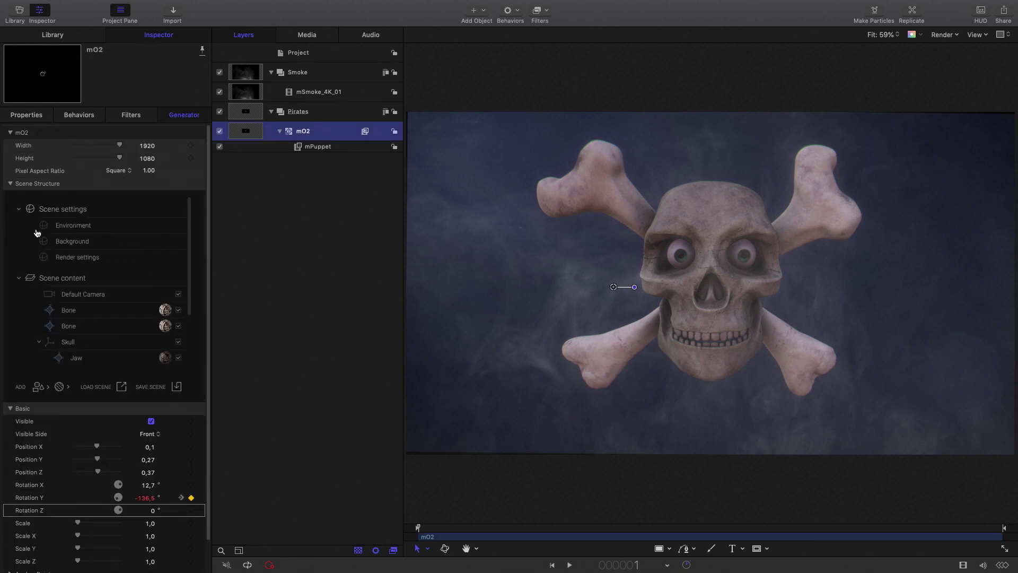
left_click(74, 241)
scroll(95, 353, "down", 2)
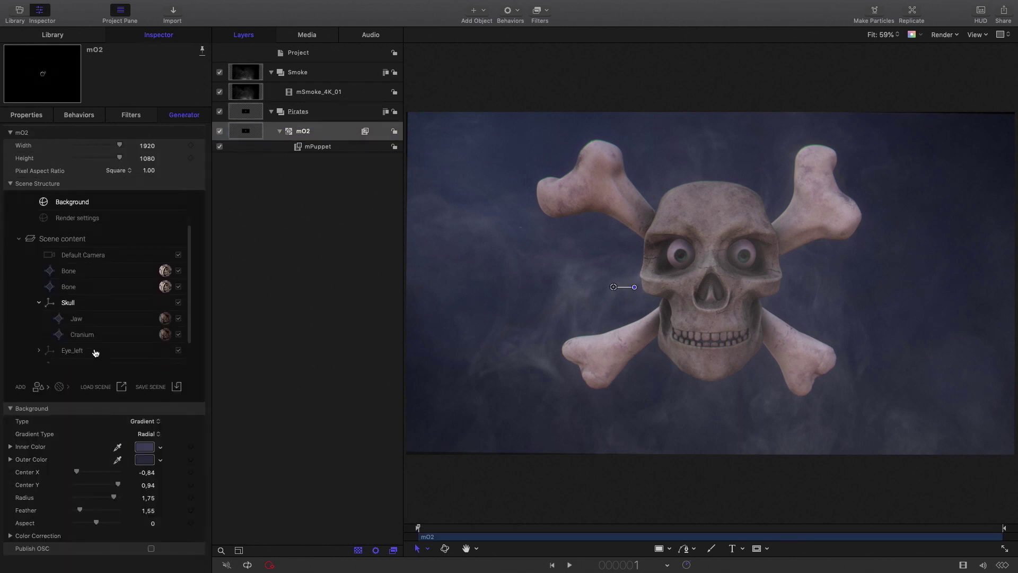
left_click(144, 421)
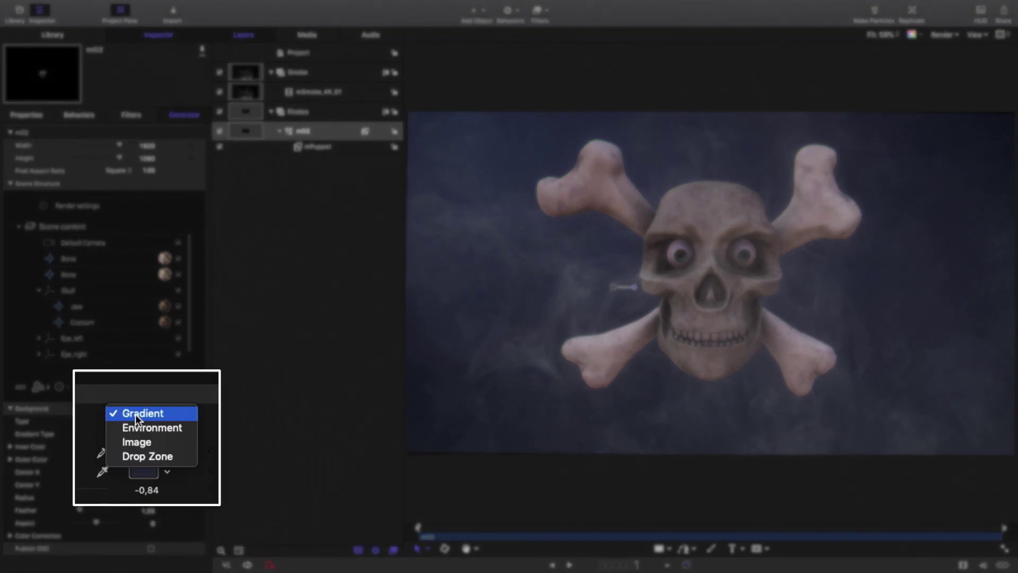
left_click(139, 456)
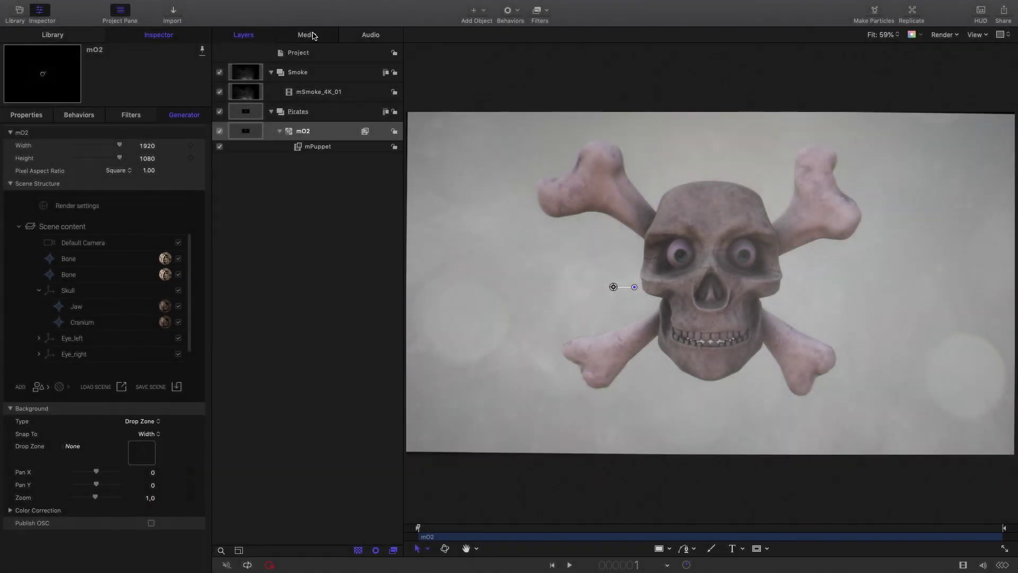
left_click(313, 35)
left_click_drag(275, 111, 158, 462)
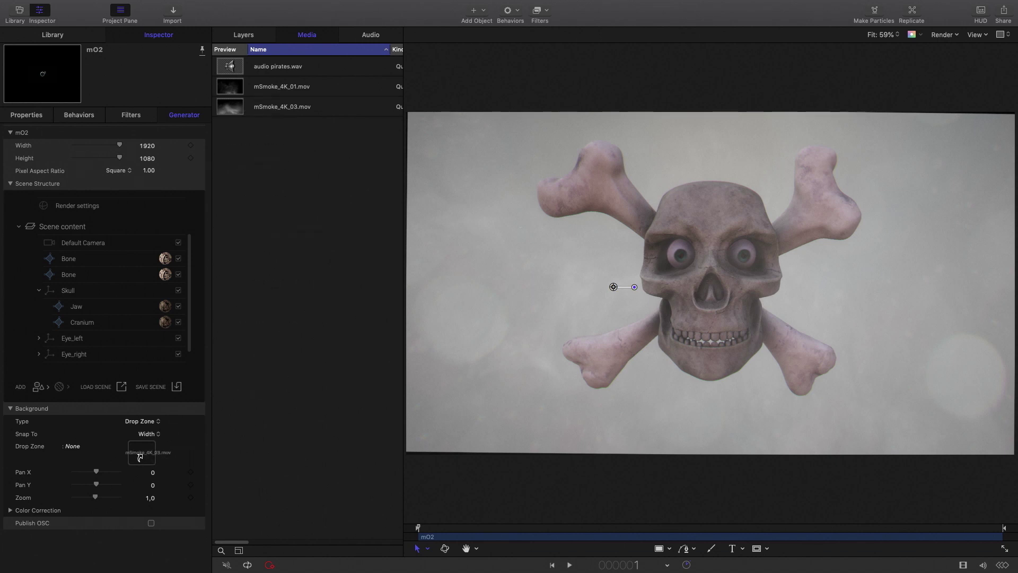
- Add the mDust_4K_v4_02 clip into the Smoke group
left_click(252, 38)
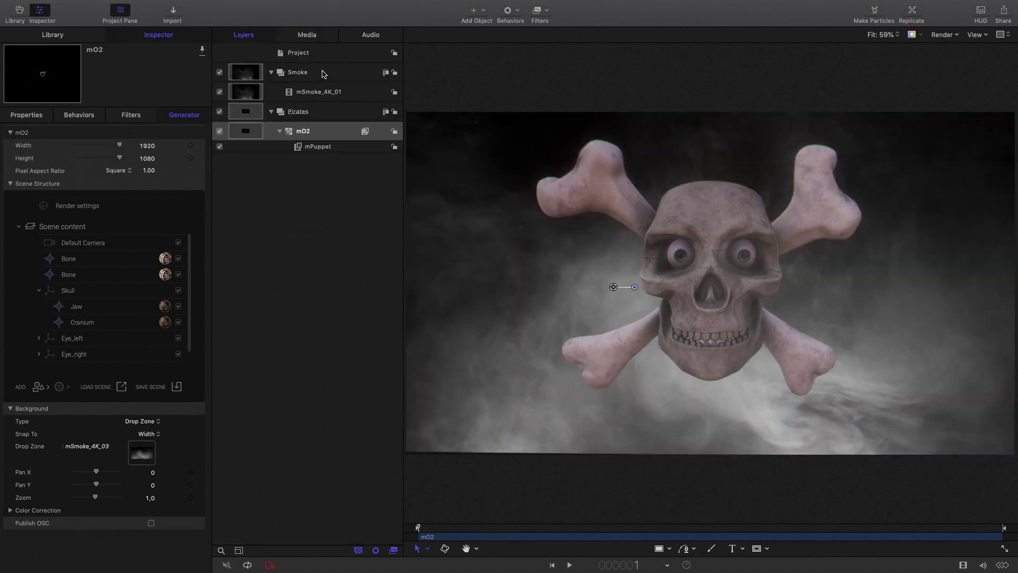
left_click(324, 73)
left_click_drag(345, 382, 307, 77)
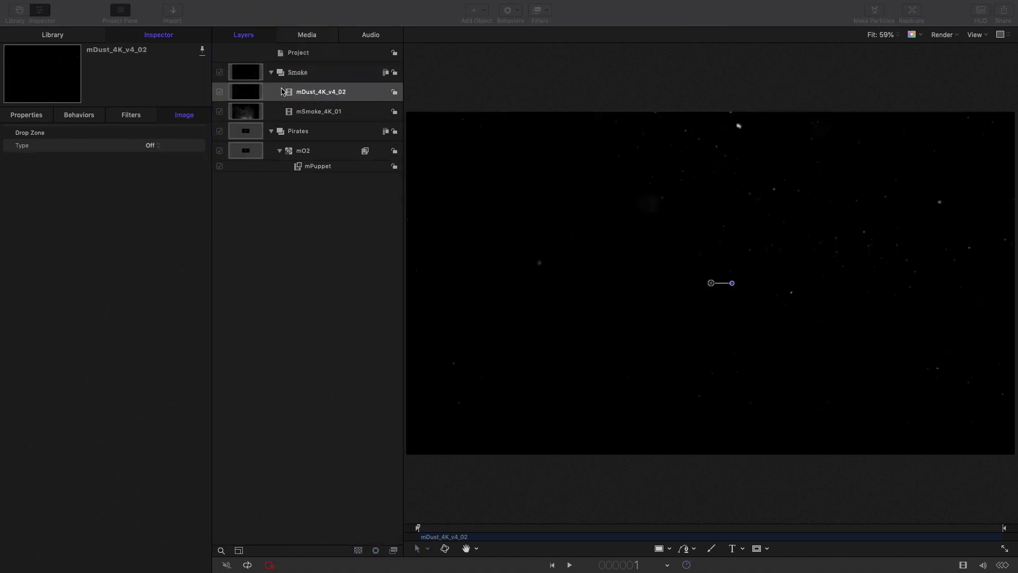
- Blend the dust layer with Add at about 21% opacity, then select mSmoke_4K_01
left_click(34, 119)
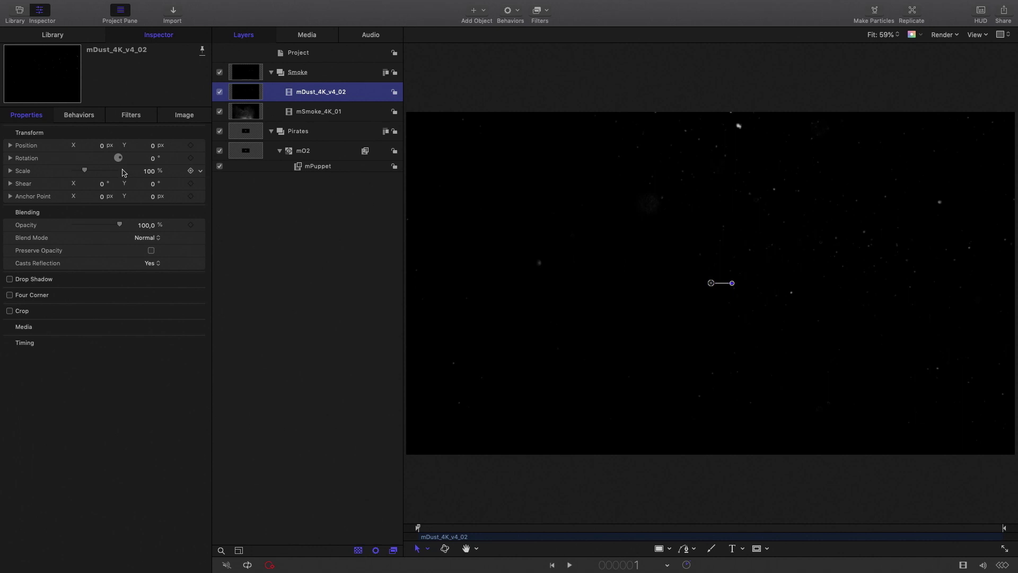
left_click(143, 239)
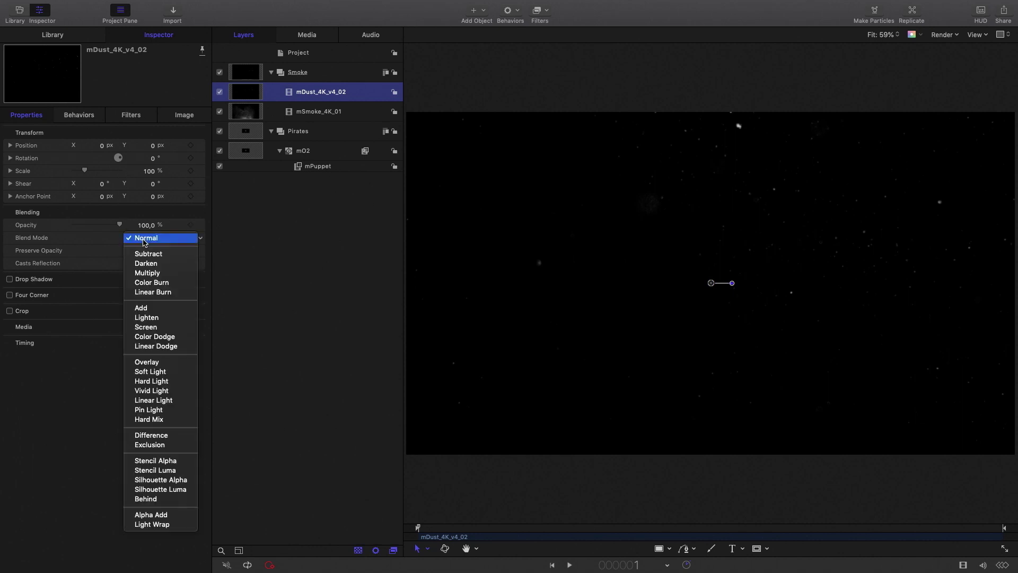
left_click(145, 307)
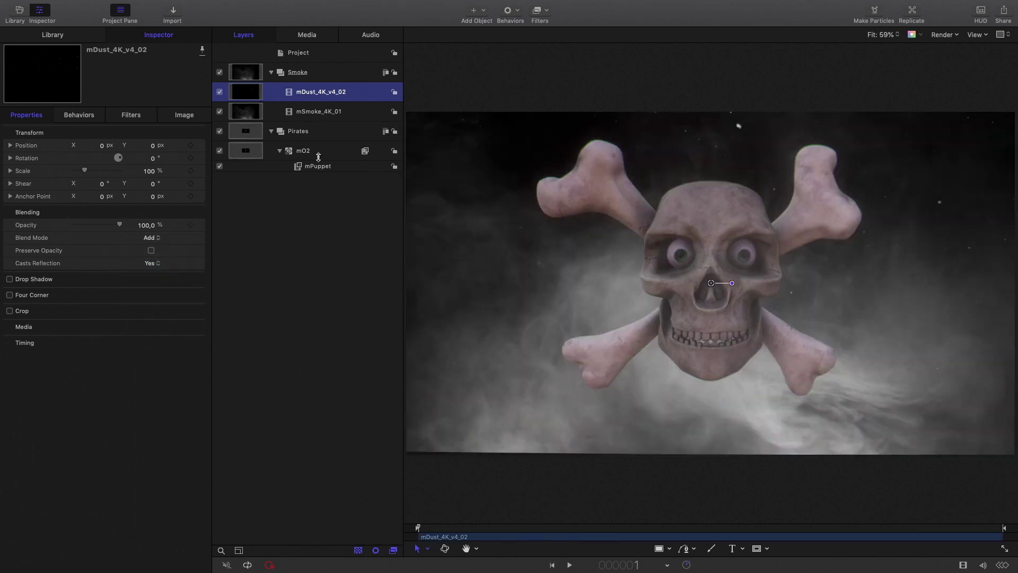
key("super+bracketleft")
left_click_drag(119, 225, 94, 226)
left_click(318, 92)
- Group Smoke and Pirates into a new group named 'skull project'
left_click(271, 72)
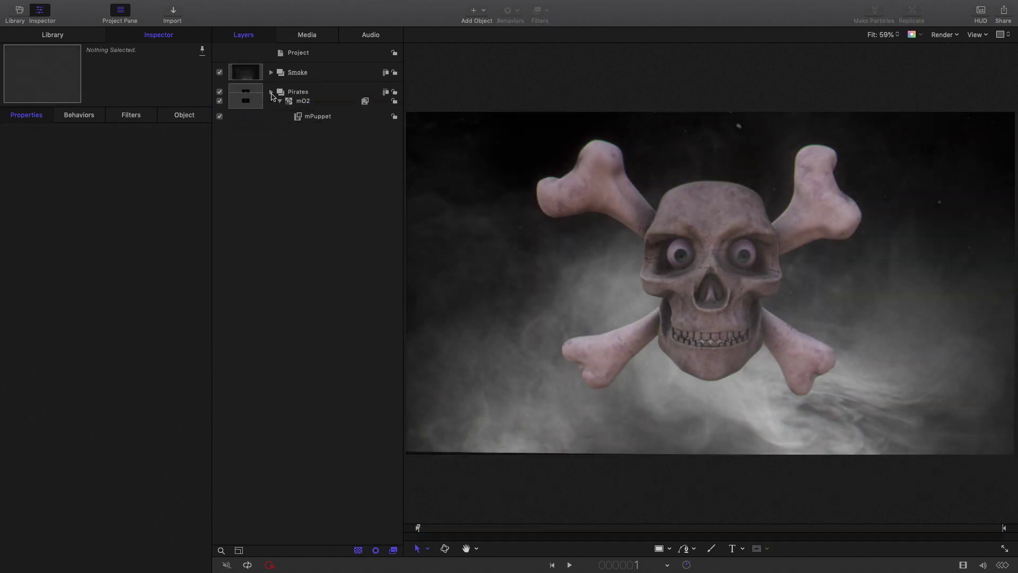
left_click(270, 91)
left_click(320, 77)
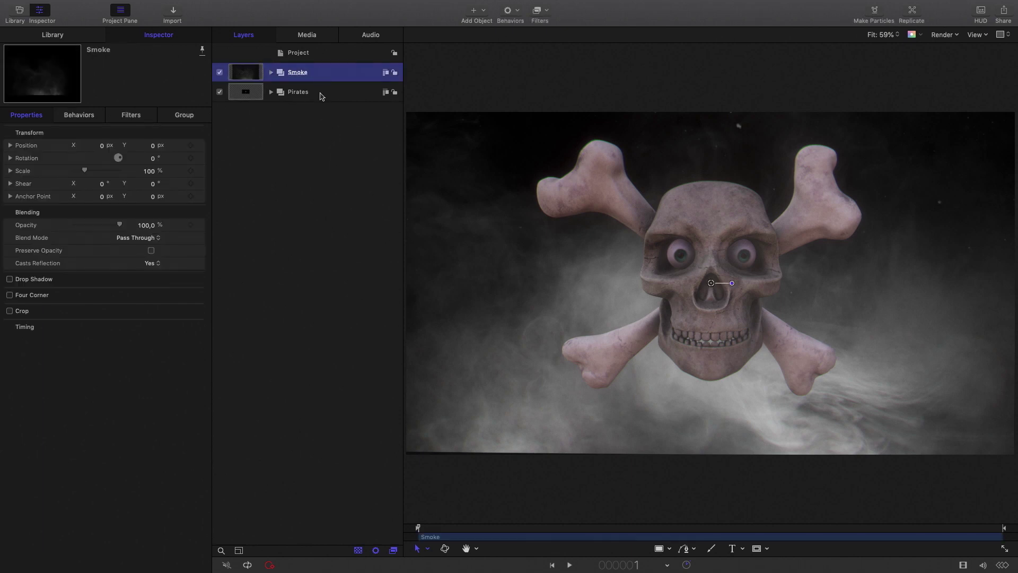
left_click(320, 94, "shift")
right_click(318, 93)
left_click(343, 155)
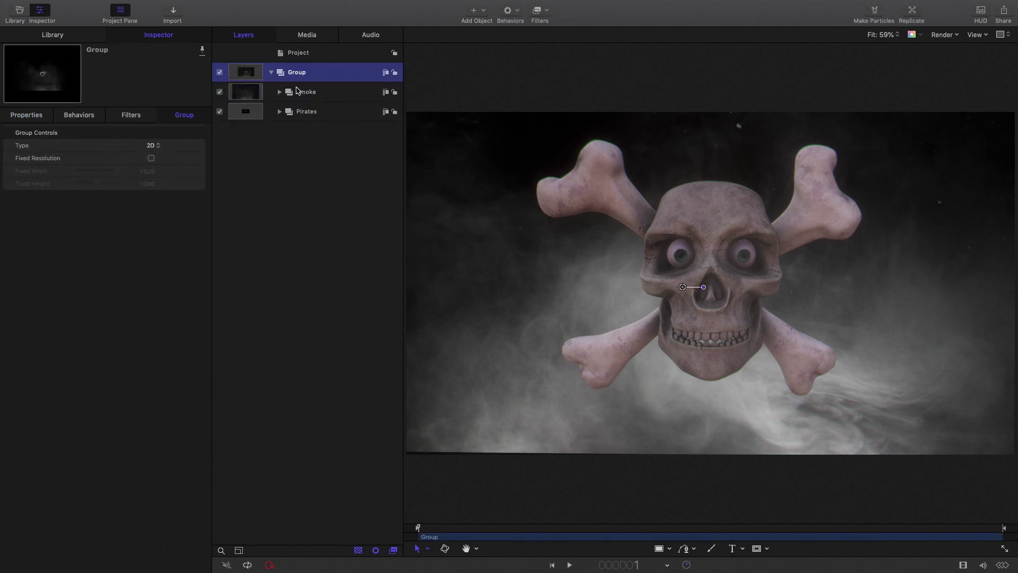
double_click(295, 73)
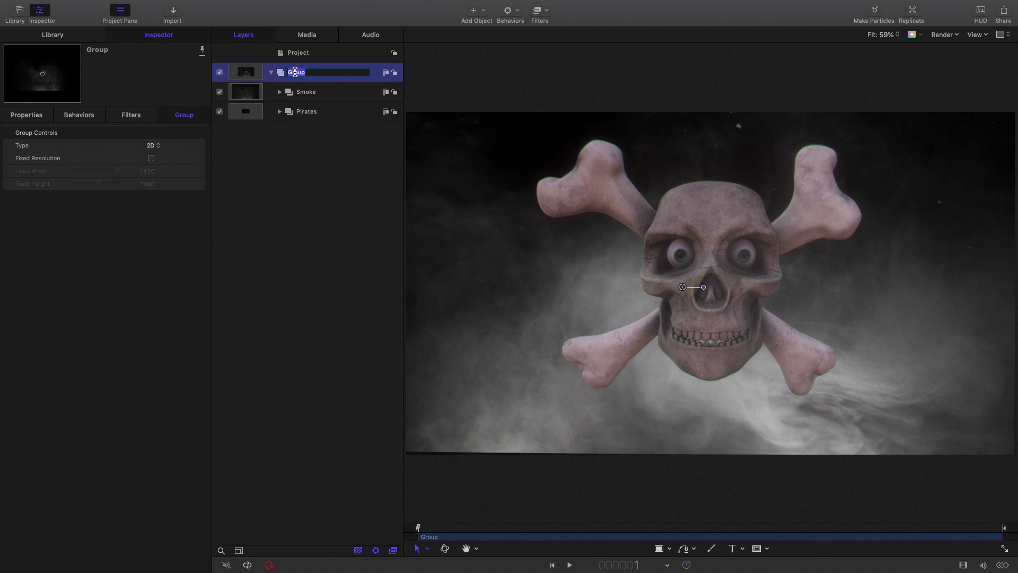
type("skull project")
key("Return")
- Apply the motionVFX mFilmLook filter to the group and move its canvas controls higher
left_click(549, 14)
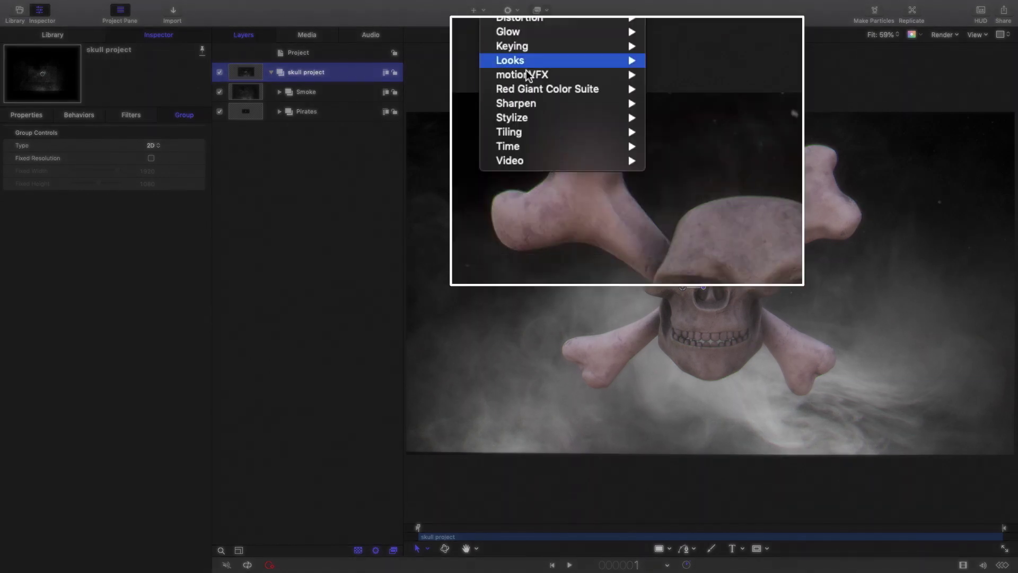
mouse_move(532, 74)
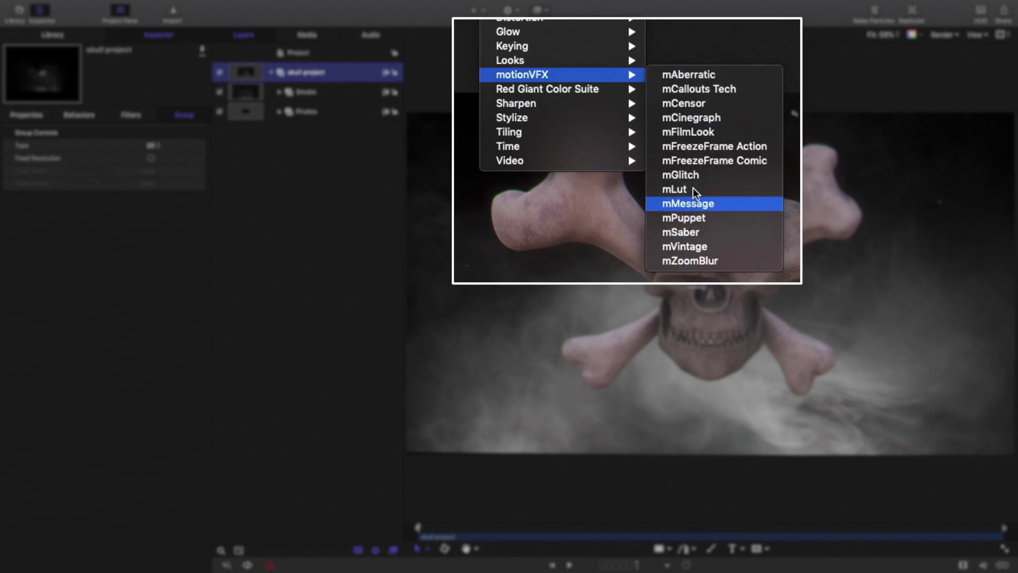
left_click(695, 127)
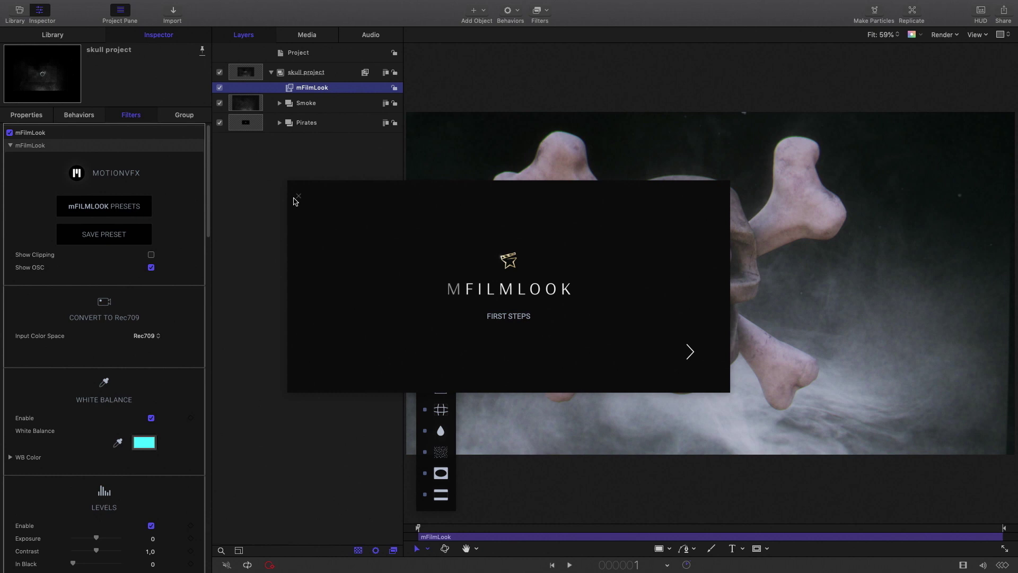
left_click(297, 197)
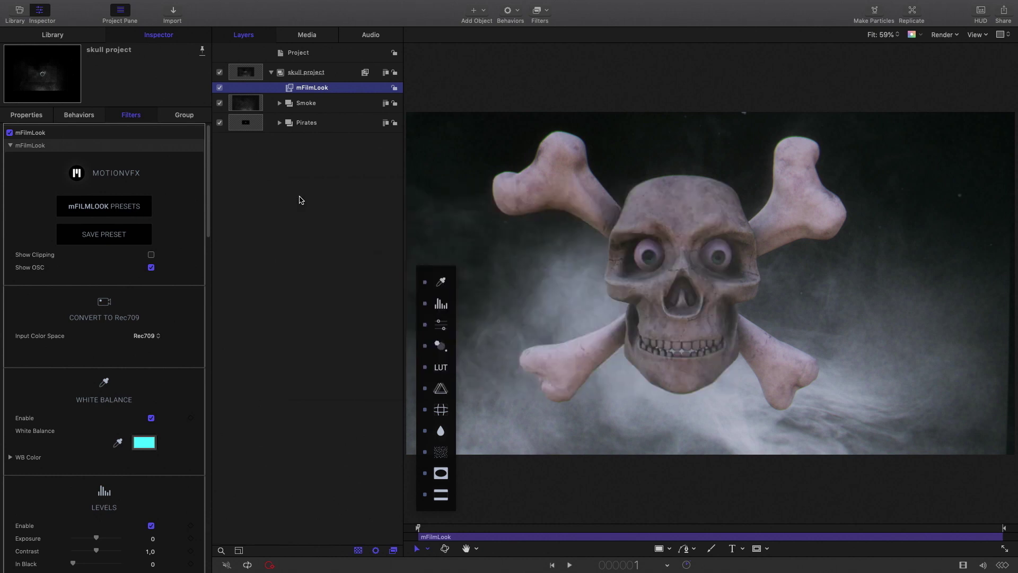
left_click_drag(439, 276, 436, 154)
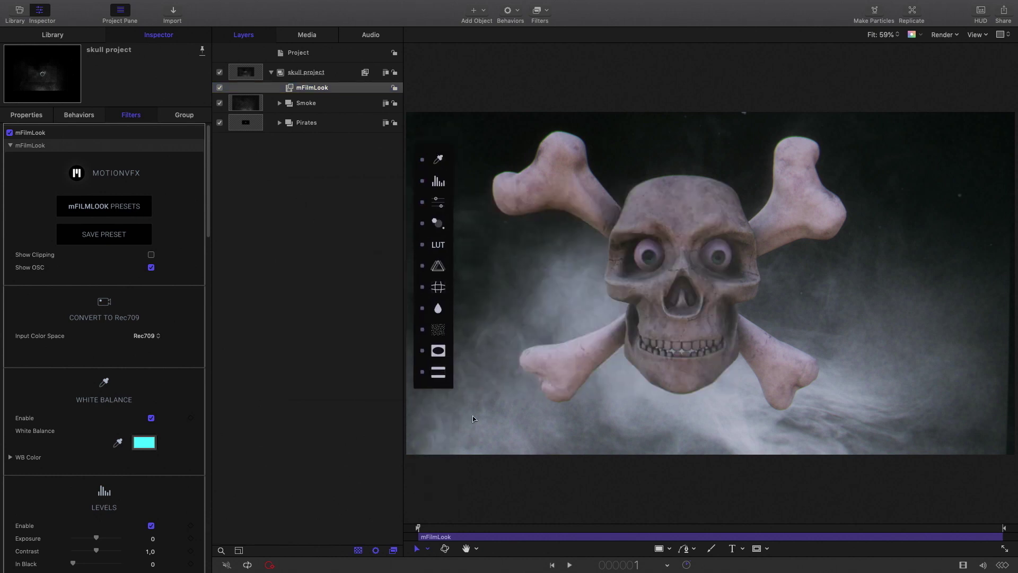
- Preview the Achromatic, Diorama and Dazzled mFilmLook presets, then choose Wilderness
left_click(96, 207)
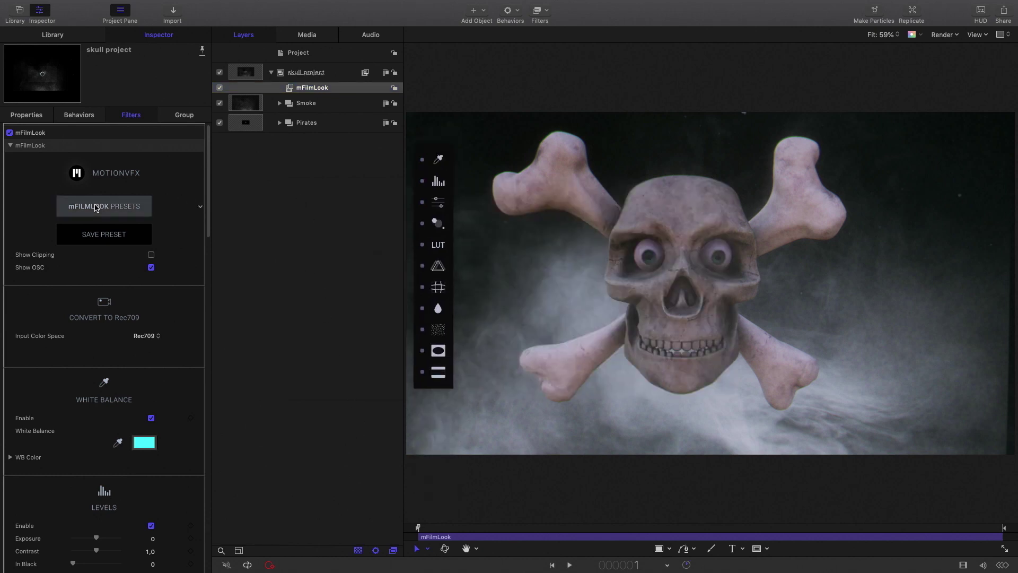
left_click(247, 274)
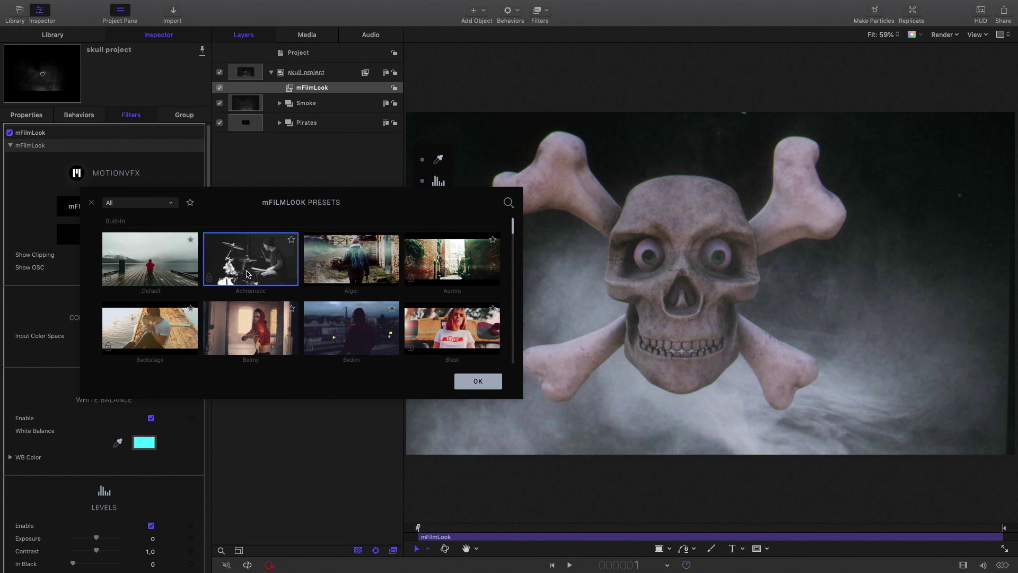
scroll(247, 274, "down", 10)
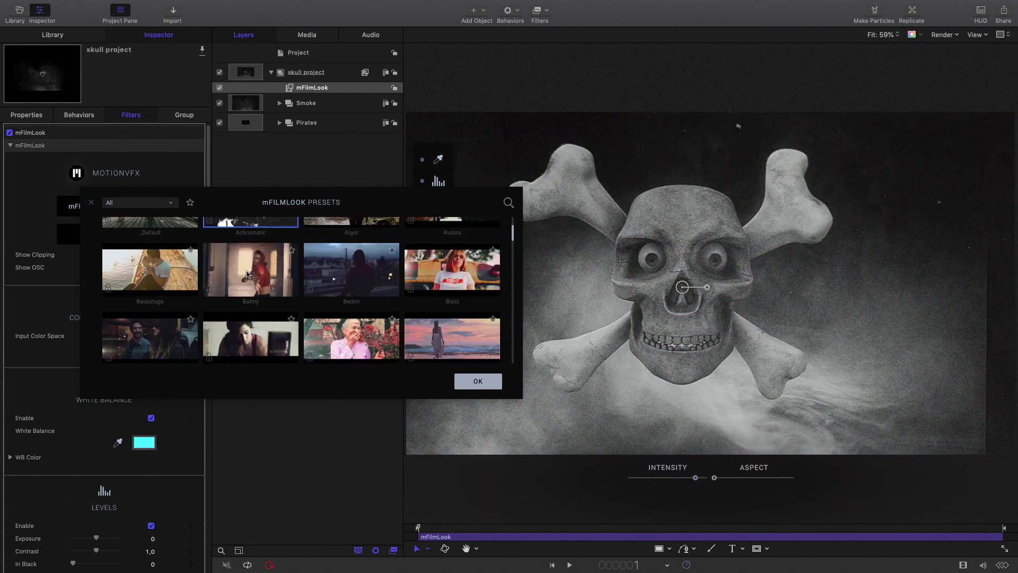
left_click(342, 275)
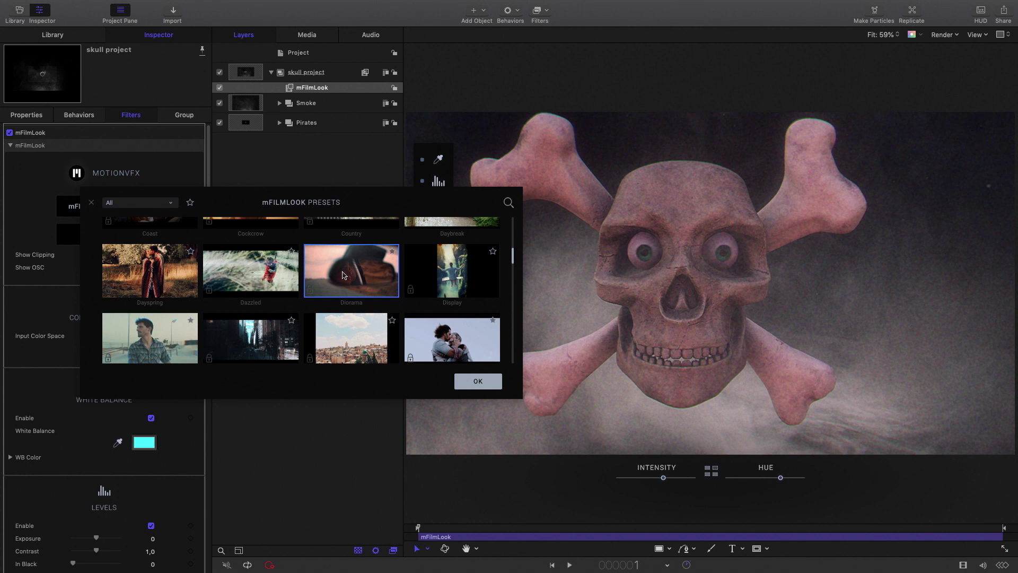
scroll(229, 263, "down", 1)
left_click(228, 264)
scroll(229, 263, "down", 3)
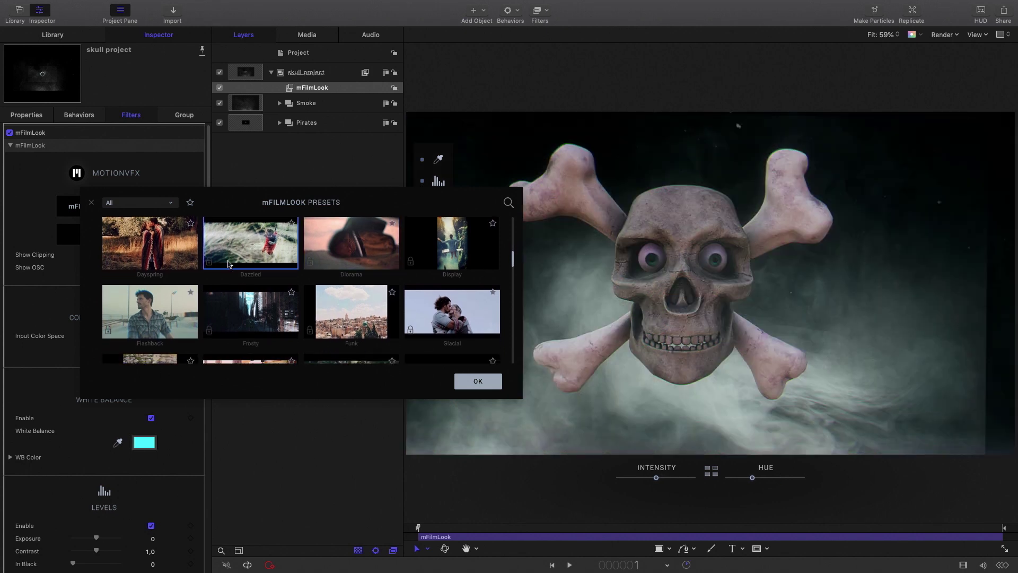
scroll(229, 263, "down", 20)
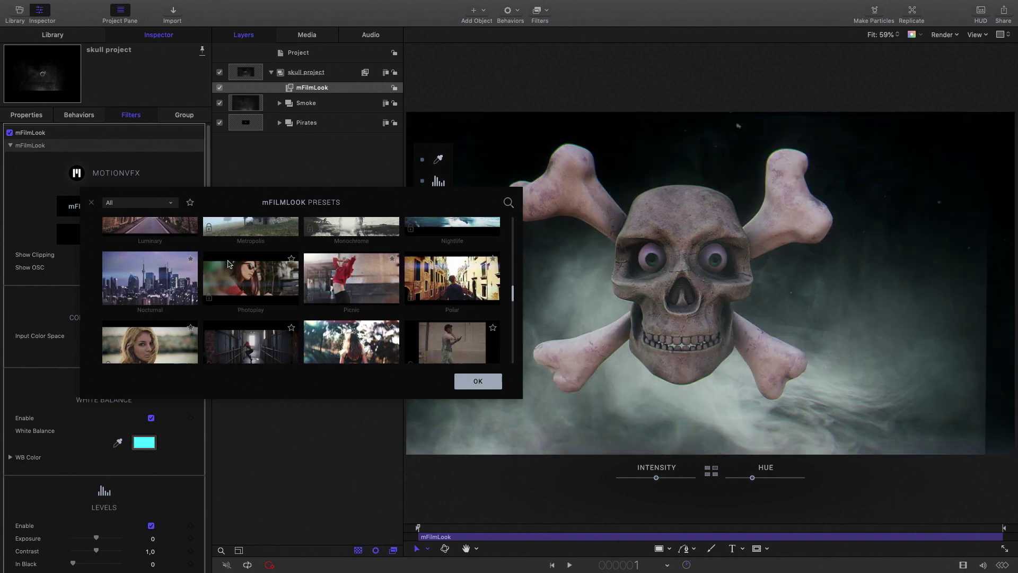
left_click(438, 259)
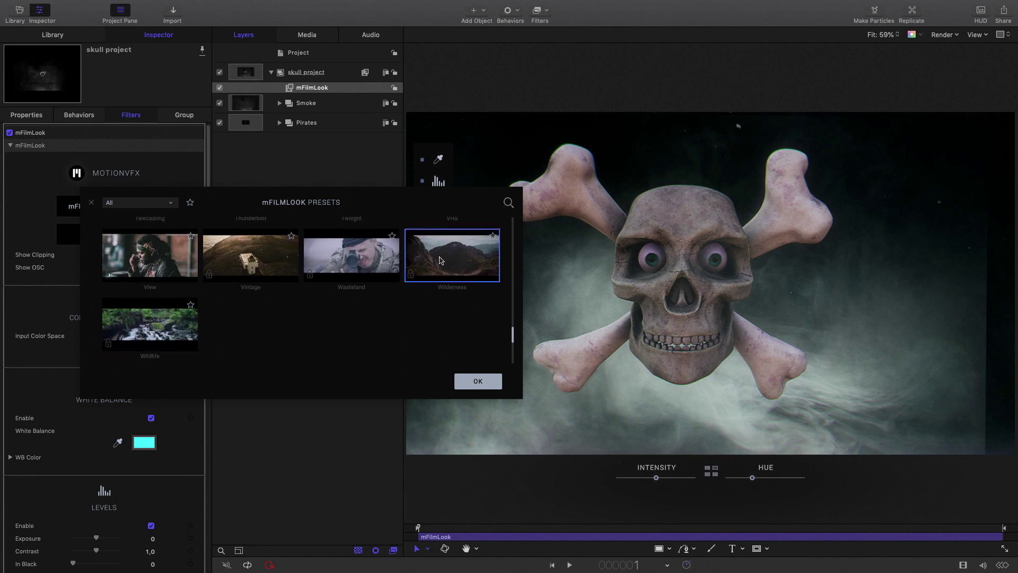